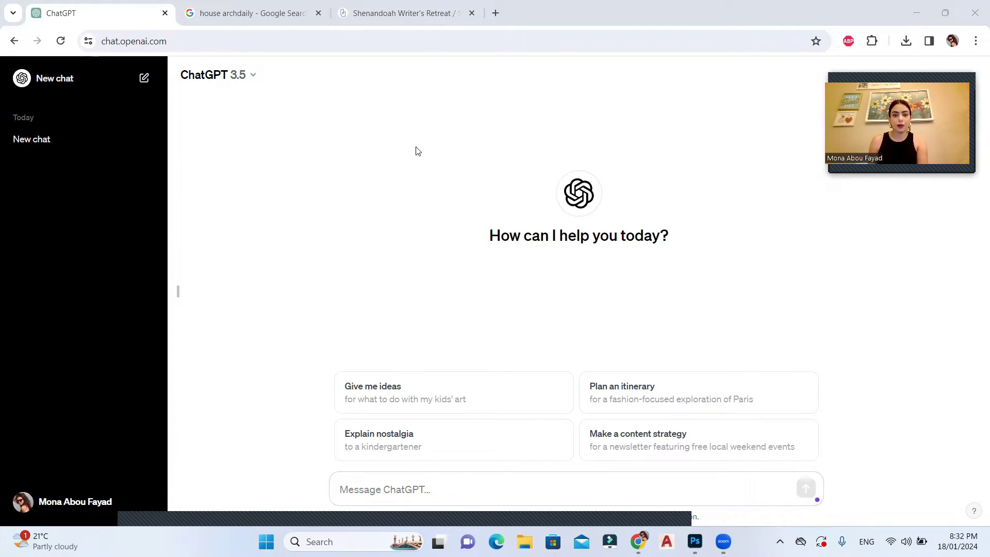
# - Look over the Shenandoah Writer's Retreat project page on ArchDaily and the house folder of project images
pyautogui.click(258, 14)
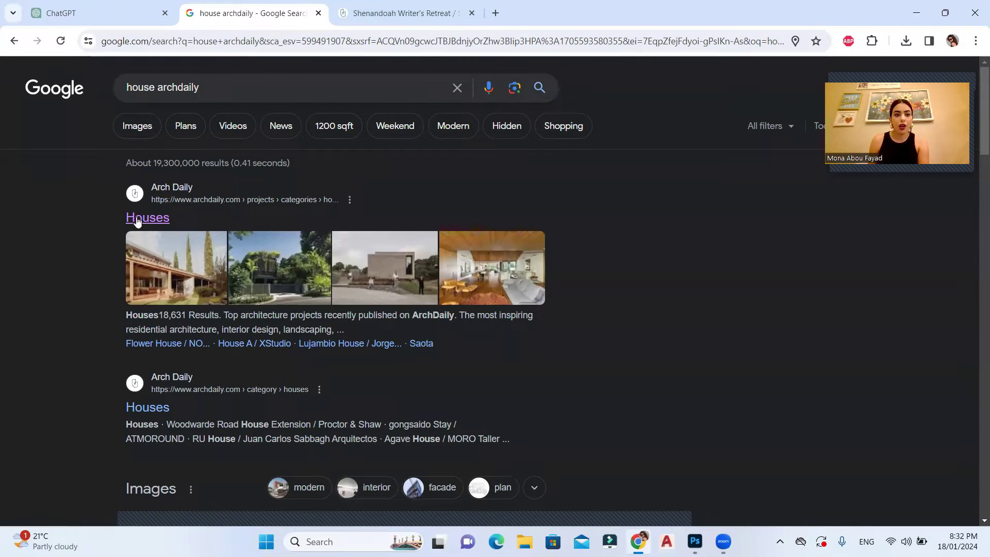
pyautogui.click(392, 16)
pyautogui.scroll(8, 422, 220)
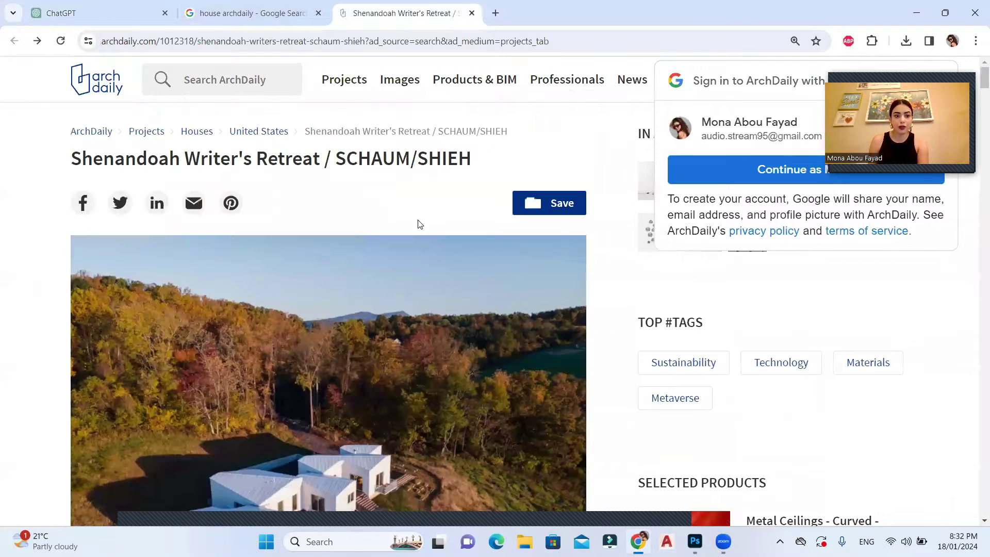
pyautogui.scroll(-5, 382, 330)
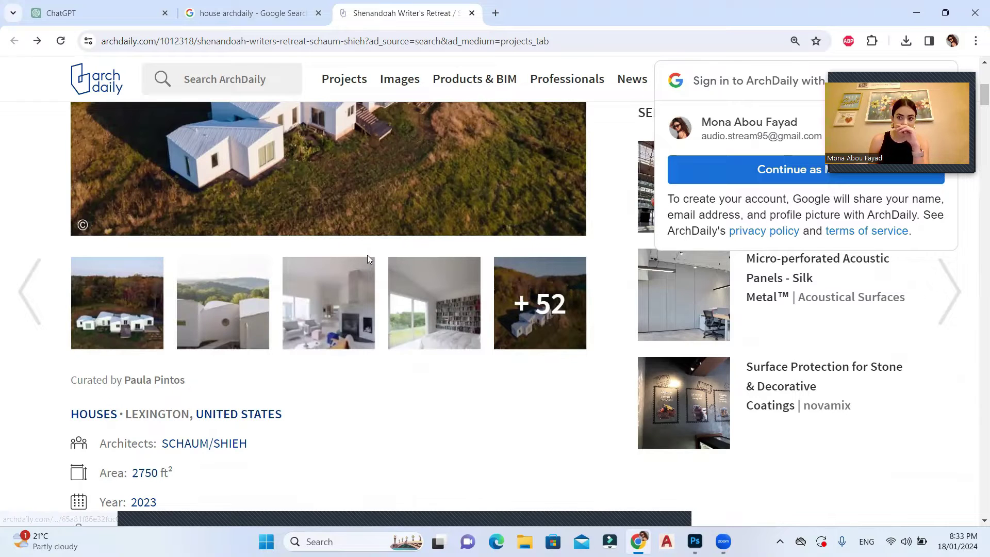
pyautogui.scroll(1, 426, 217)
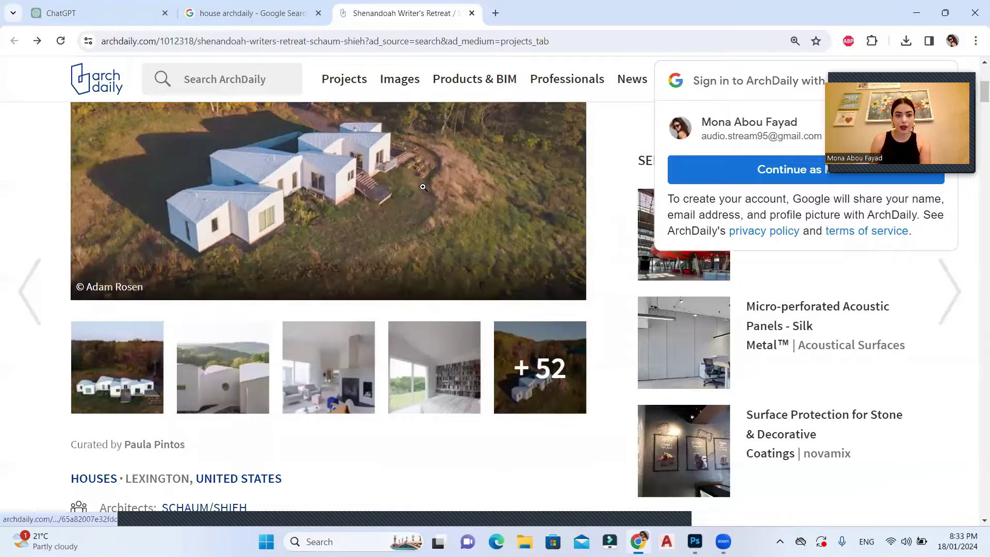
pyautogui.scroll(-5, 346, 202)
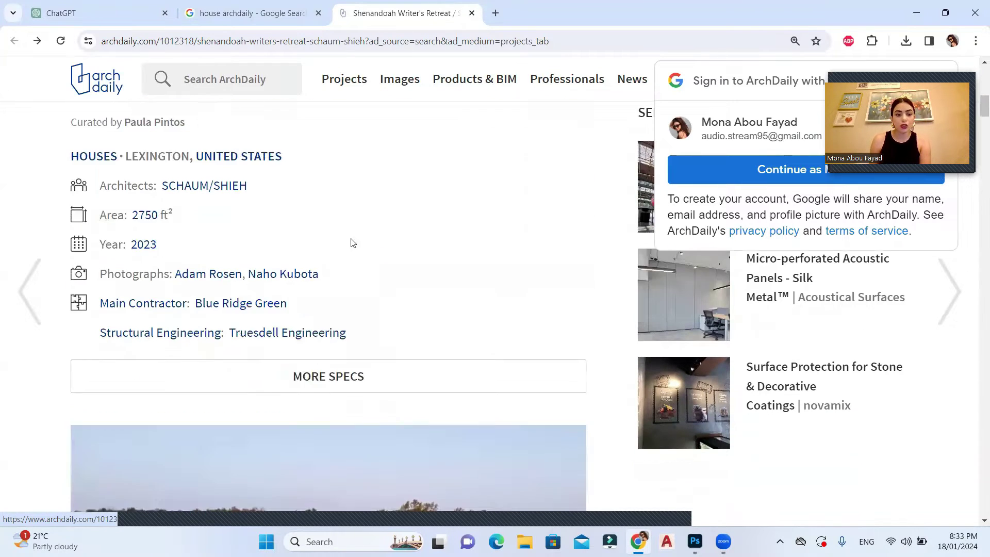
pyautogui.scroll(-20, 355, 251)
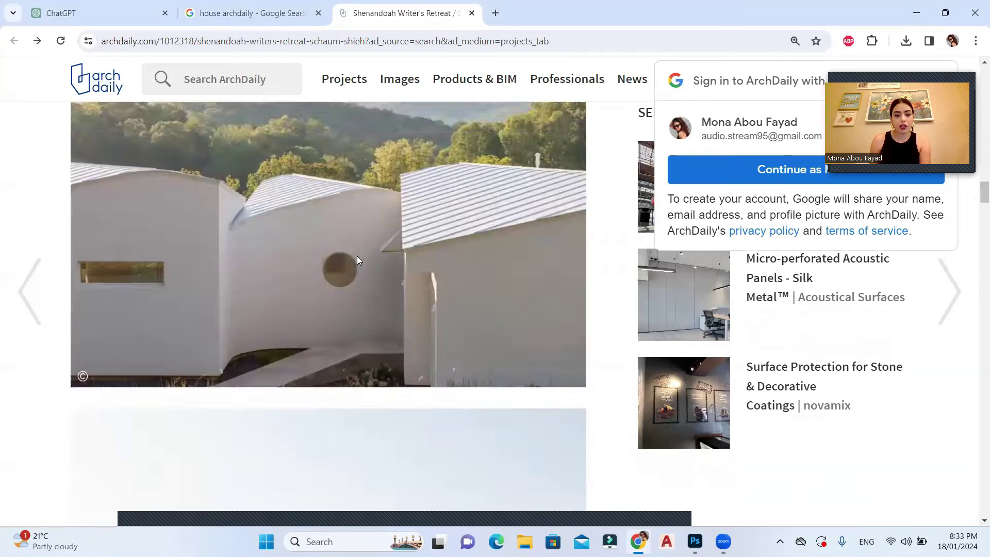
pyautogui.scroll(-10, 359, 258)
pyautogui.scroll(15, 356, 261)
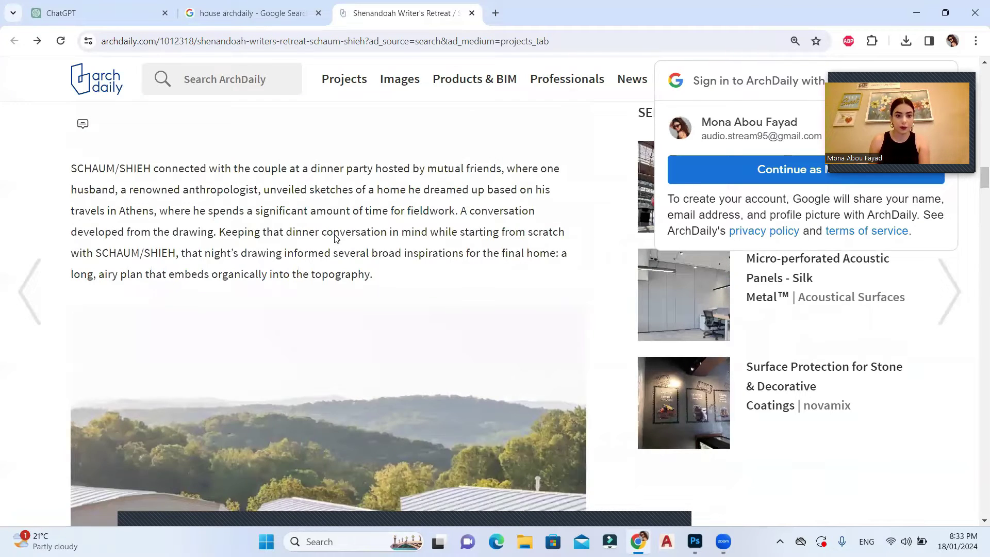
pyautogui.scroll(8, 333, 237)
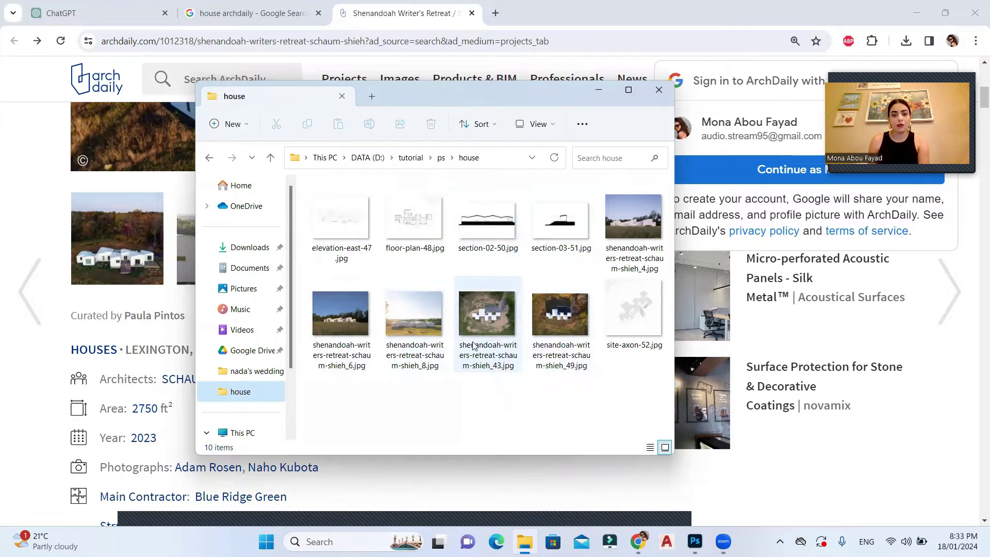
pyautogui.click(602, 88)
# - Switch to ChatGPT and begin the prompt with "I'm creating an architectural poster on Photoshop for my project."
pyautogui.click(77, 12)
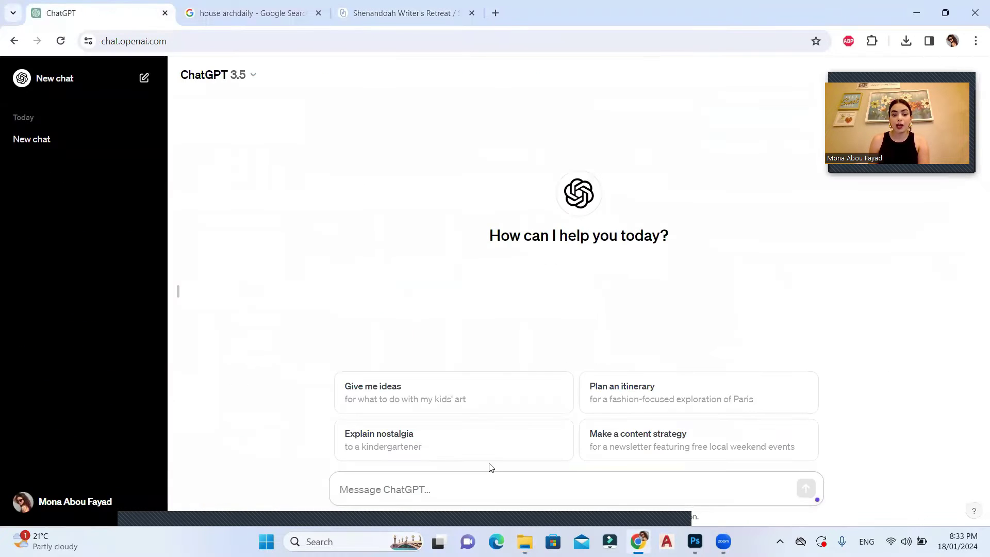
pyautogui.click(495, 500)
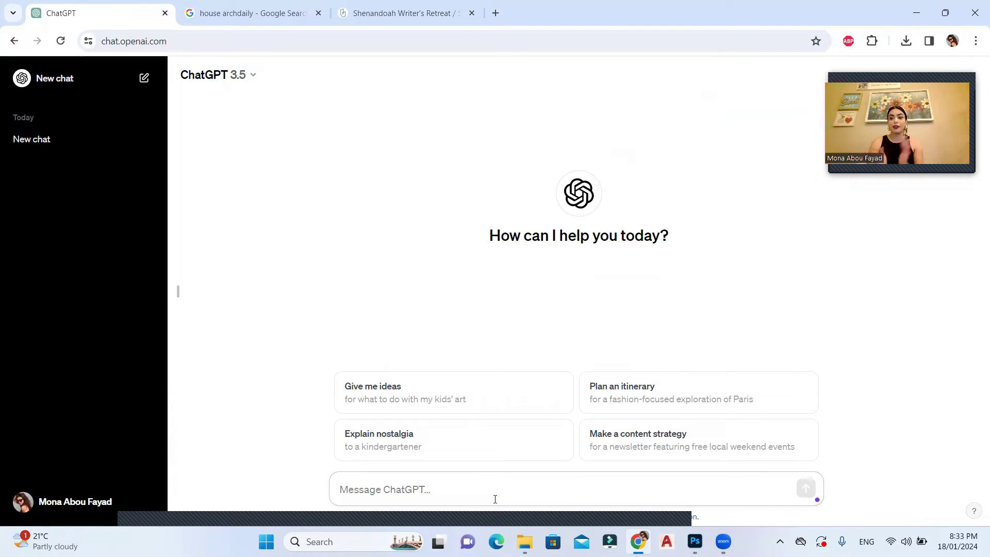
pyautogui.write("I'm creating an arch")
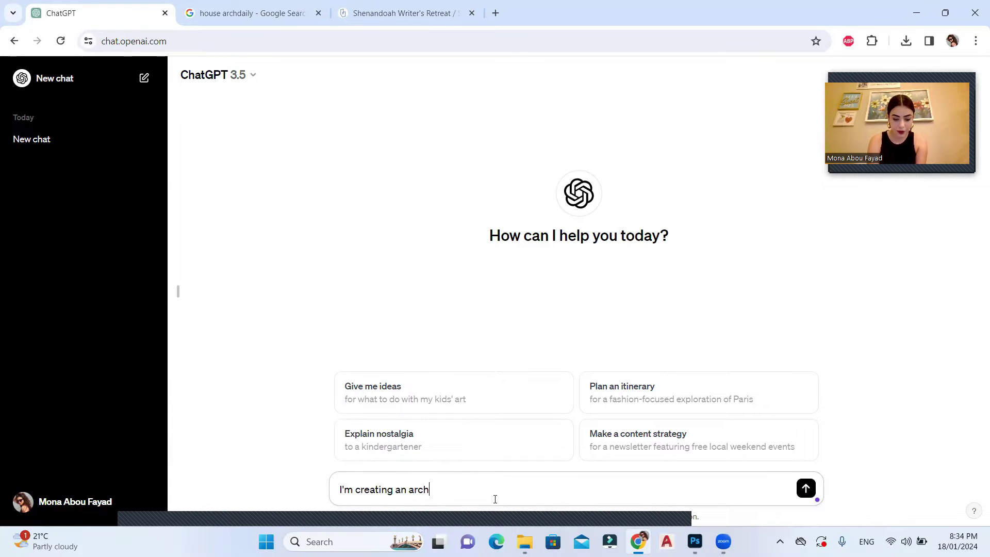
pyautogui.write('itectural poster on Photoshop for my project.')
pyautogui.hotkey('shift', 'Return')
# - Add a request for step by step tips to arrange the poster with title, information, 3D shot, elevations, sections and plans, including their exact arrangement
pyautogui.write('give me ')
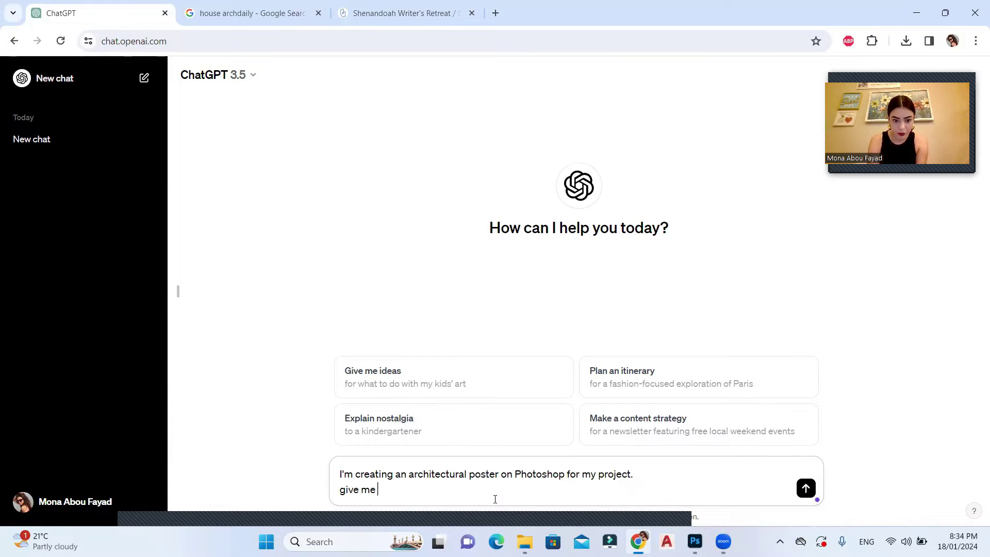
pyautogui.write('a step by step tips to arrange my poster. kno')
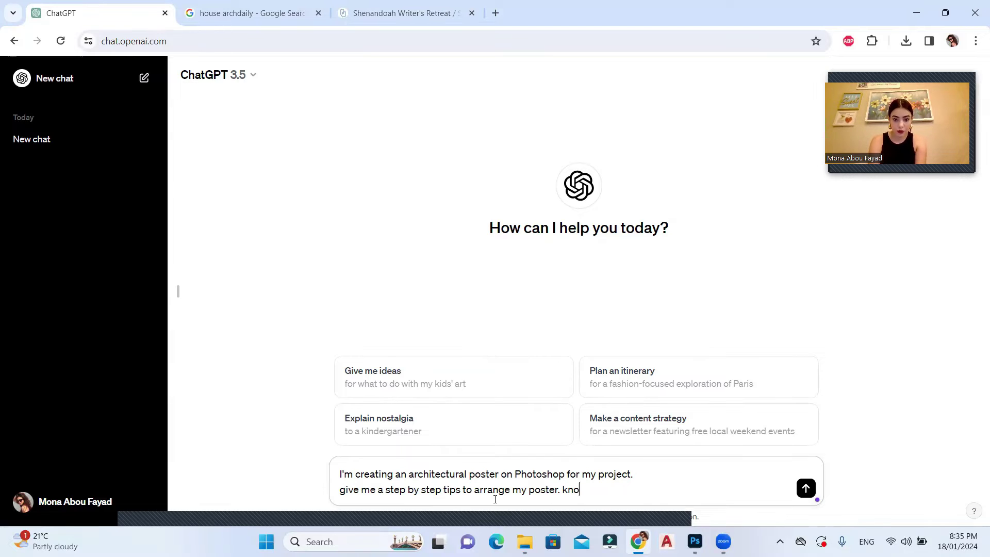
pyautogui.write('wing that i need to add the title, information, 3')
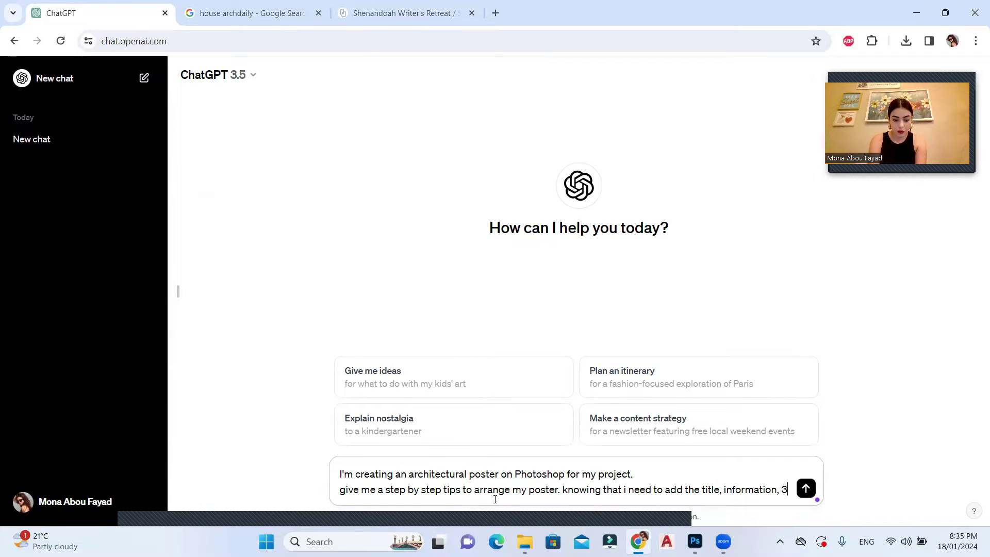
pyautogui.write('D shot, elevations, sections, plans. also tell me ')
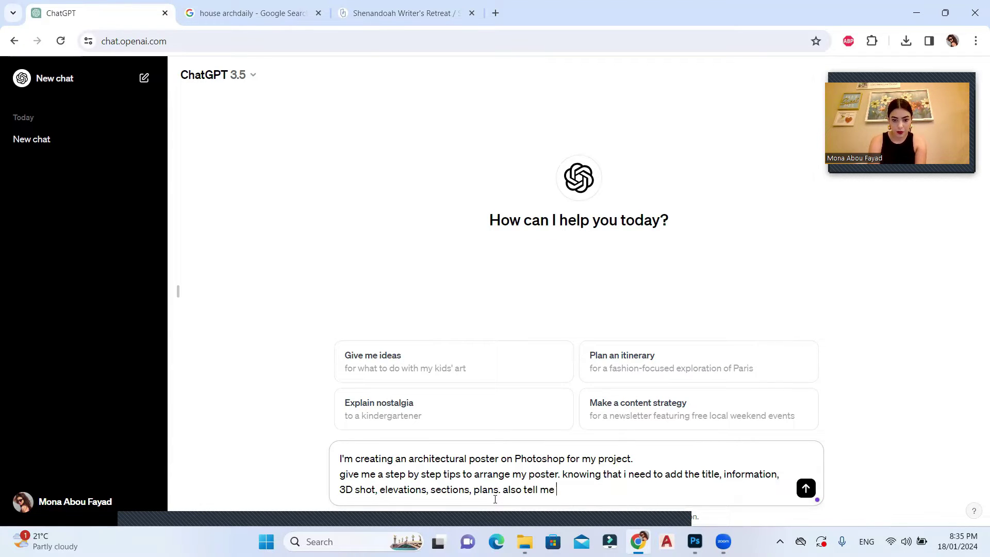
pyautogui.write('the arrangement exactly of these info')
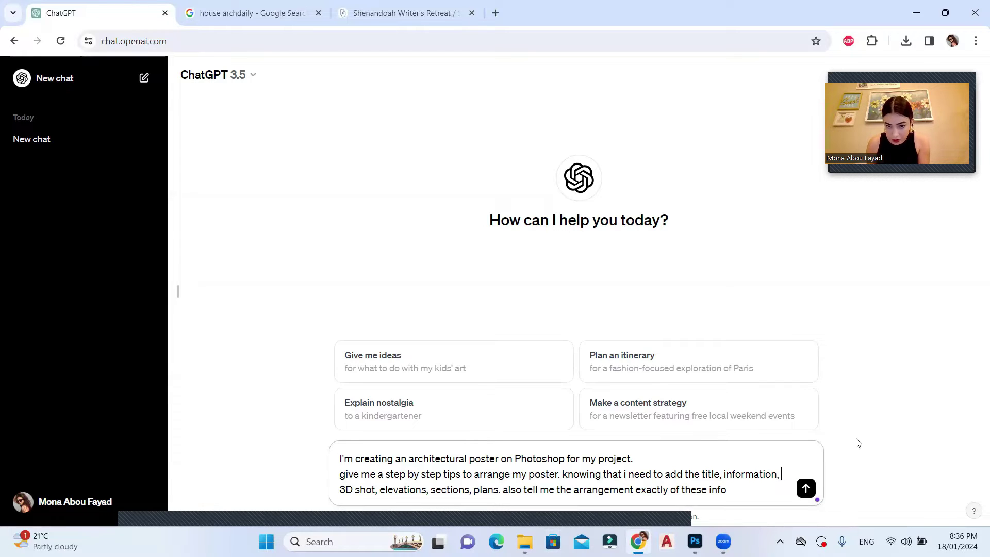
# - Insert "the concept," before "3D shot" in the prompt's list of poster contents and send the prompt
pyautogui.write('the concept')
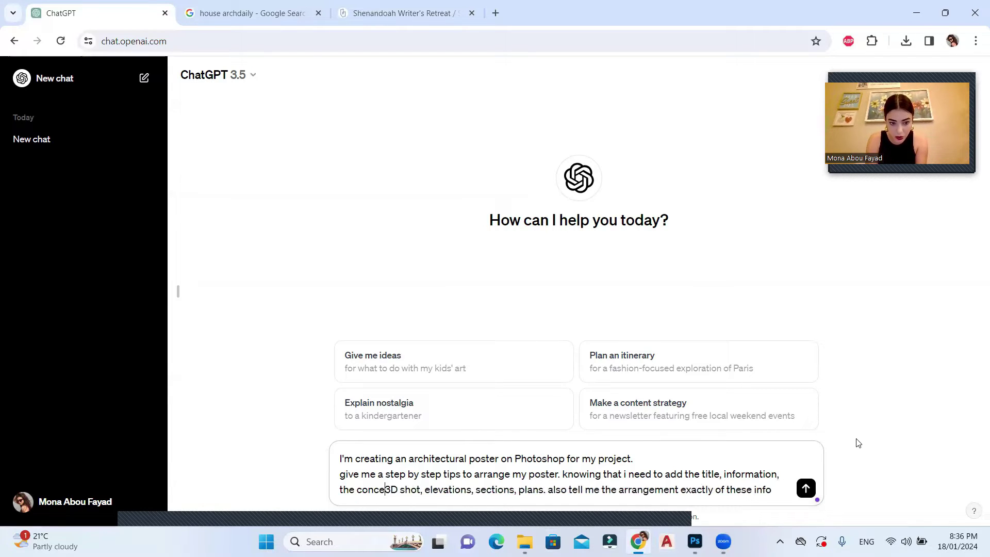
pyautogui.write(',')
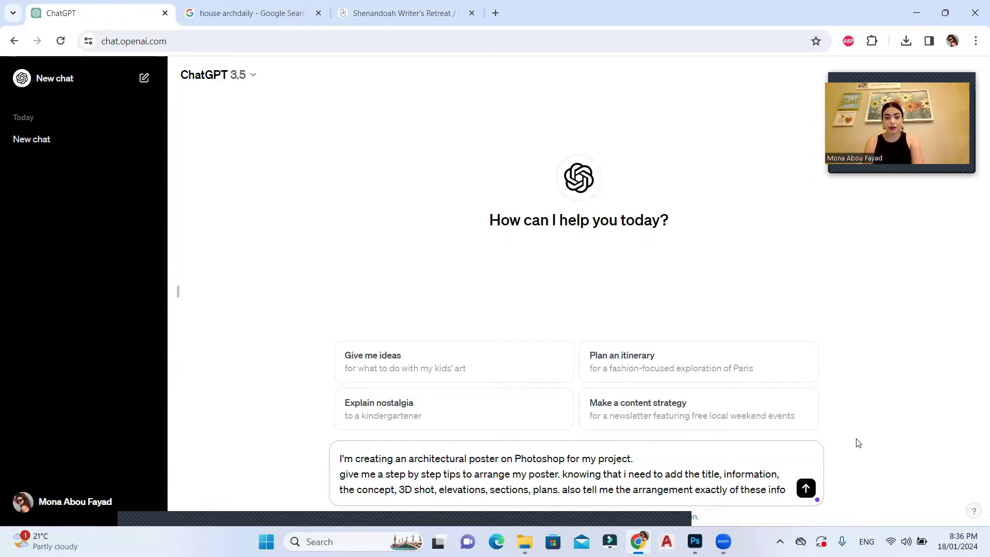
pyautogui.press('Return')
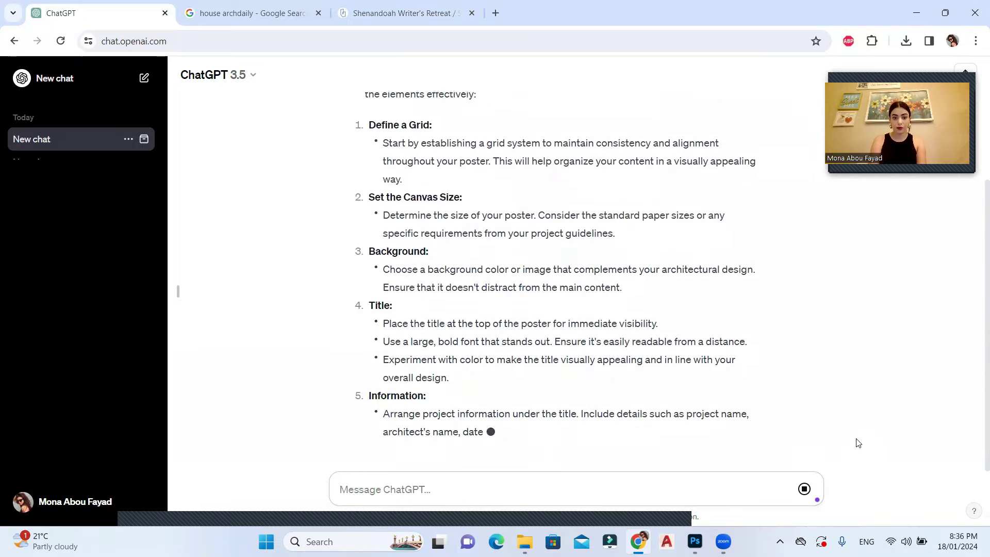
# - Read through the entire step-by-step poster arrangement guide in ChatGPT's reply
pyautogui.scroll(6, 474, 236)
pyautogui.scroll(14, 475, 236)
pyautogui.scroll(-5, 681, 270)
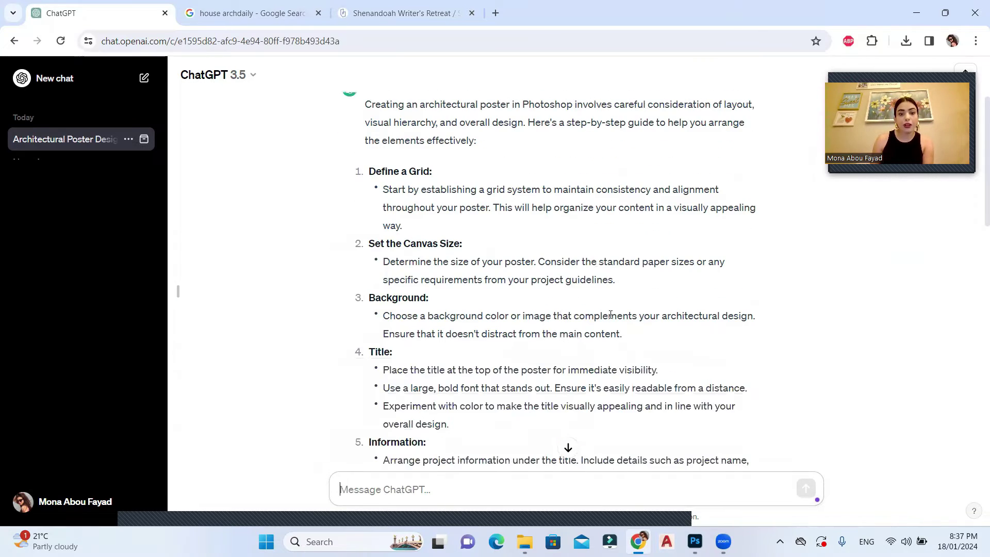
pyautogui.scroll(4, 612, 366)
pyautogui.scroll(-4, 613, 367)
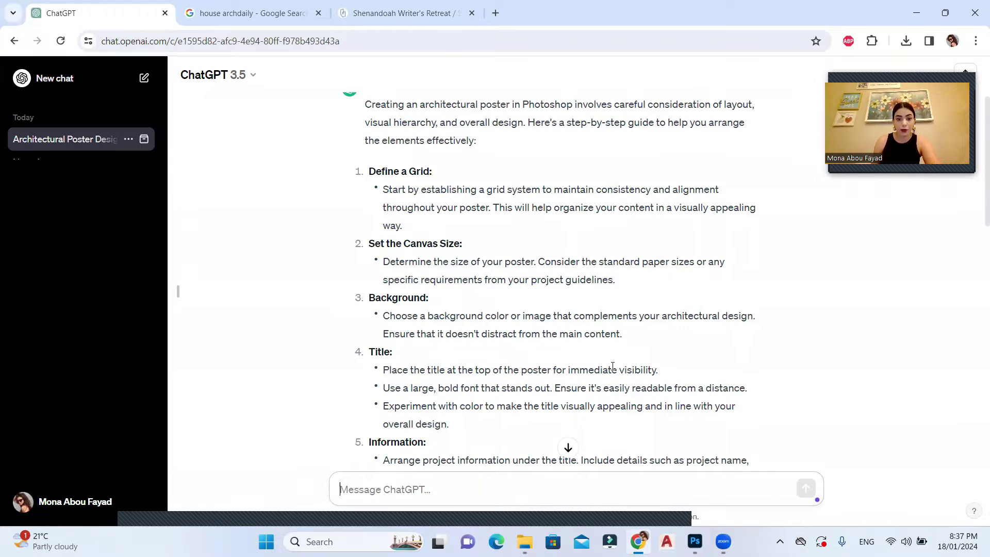
pyautogui.scroll(-3, 443, 381)
pyautogui.scroll(-4, 552, 382)
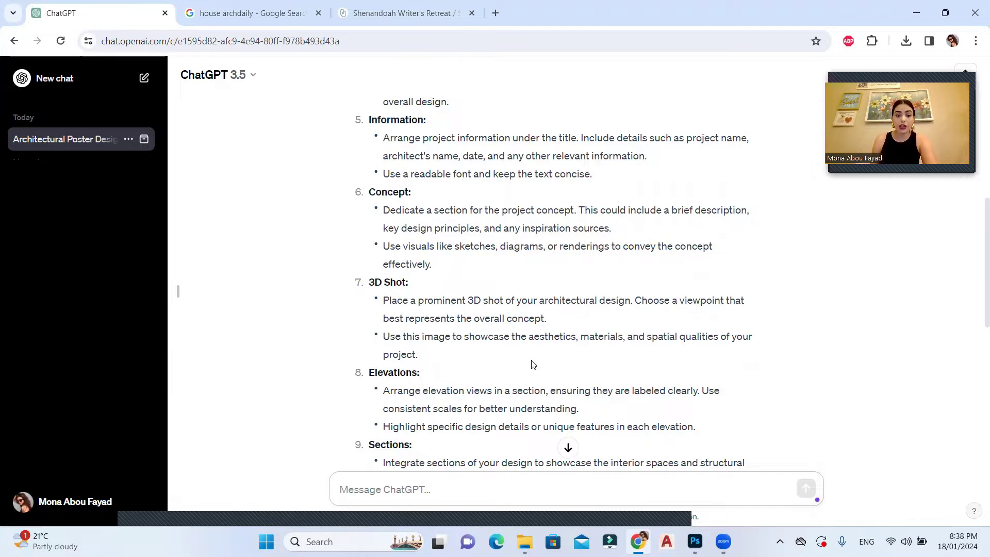
pyautogui.scroll(-2, 519, 364)
pyautogui.scroll(-4, 534, 377)
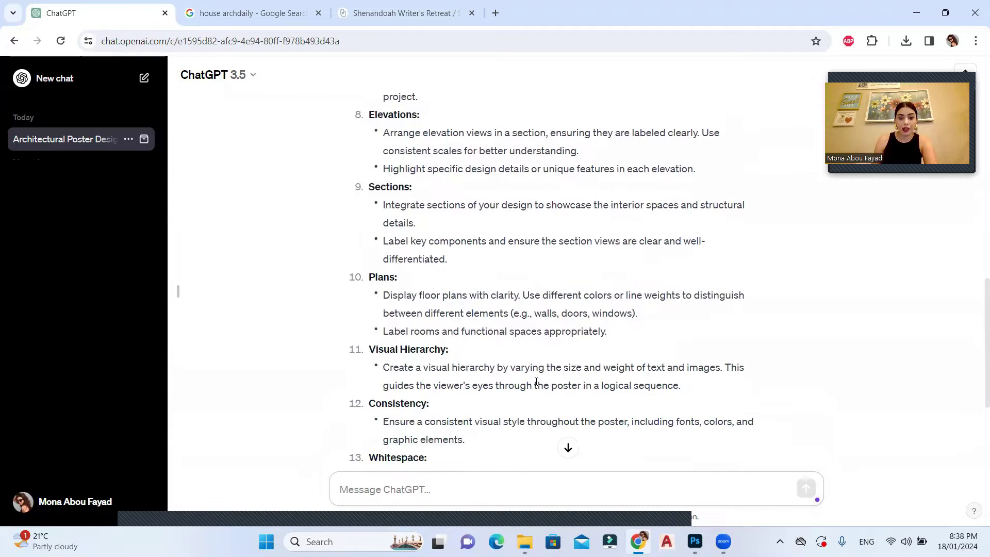
pyautogui.scroll(-1, 536, 381)
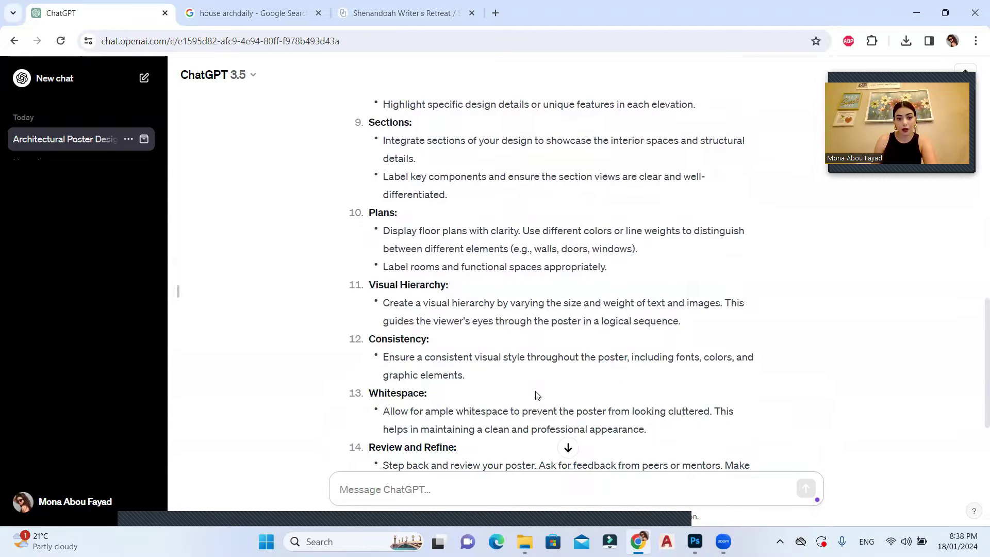
pyautogui.scroll(-1, 536, 395)
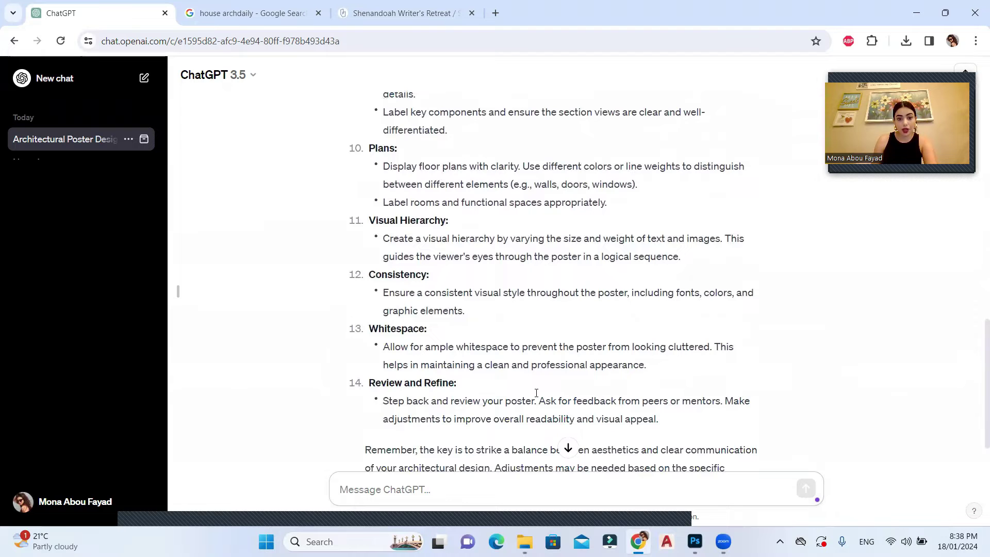
pyautogui.scroll(-1, 537, 393)
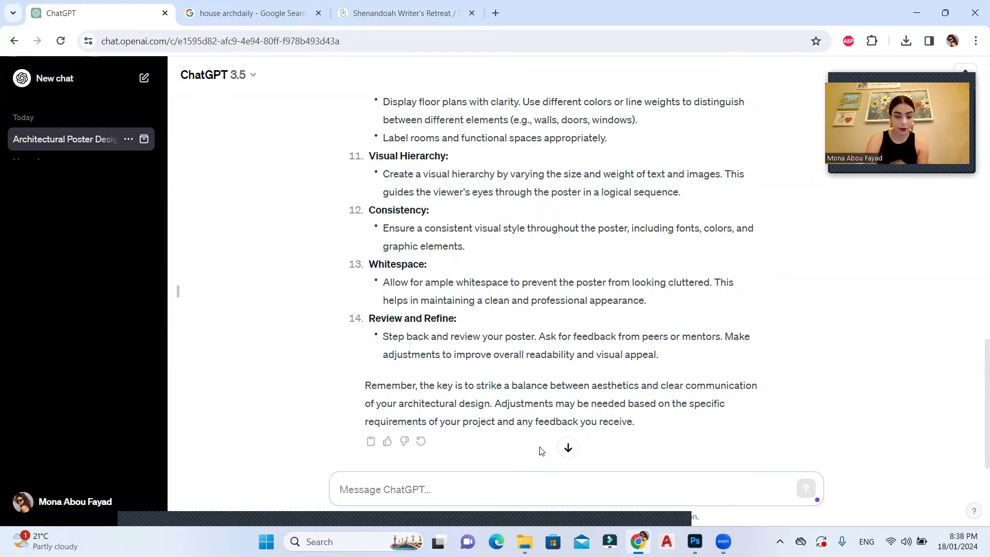
# - Ask whether landscape or portrait suits an A1 poster, each category's exact left or right location, 3D shot placement, and color recommendations for background and fonts
pyautogui.write('knowing that I will be using an A1 poster. which orientation do you pre')
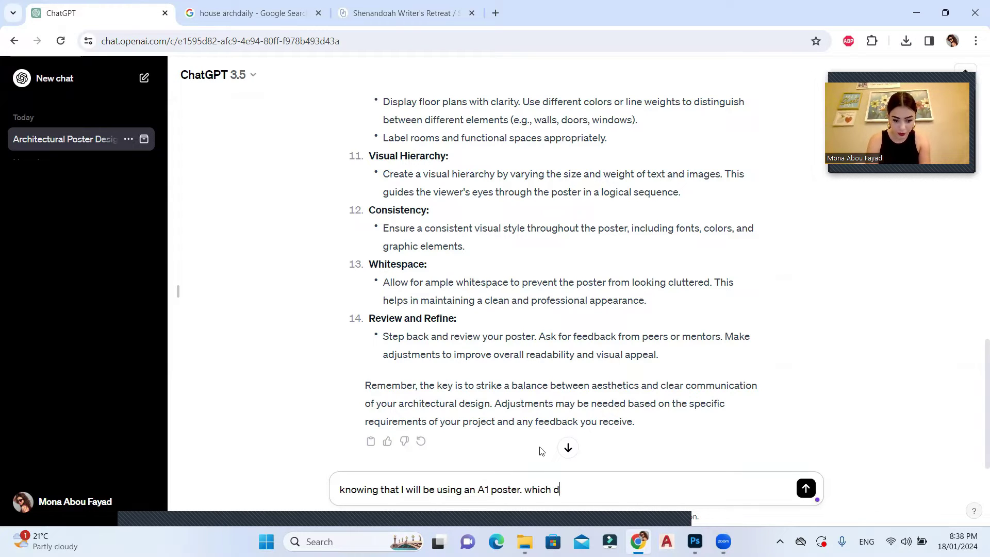
pyautogui.write('fer, landscape or portrait? Also, i want you ')
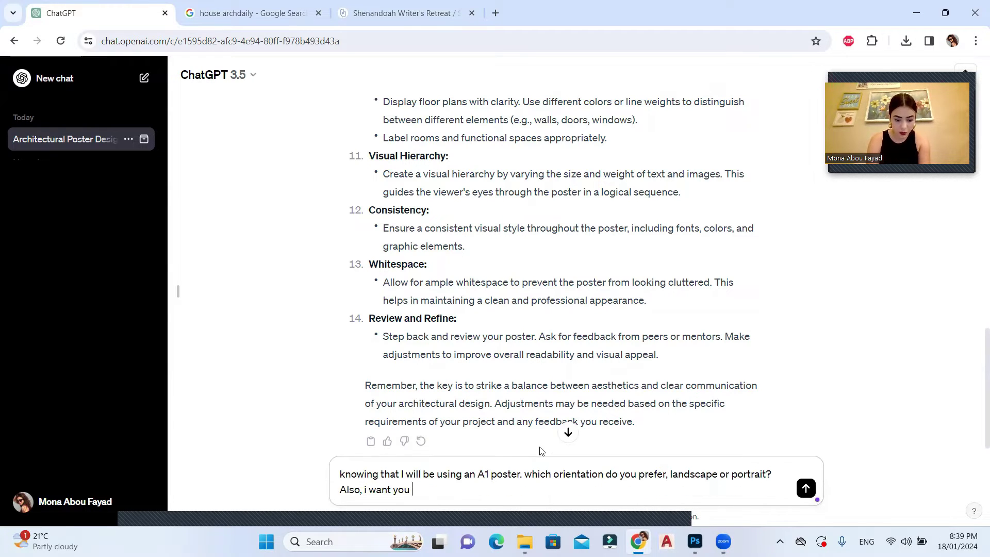
pyautogui.write('to give me the exact location of each category i mentioned, which one goes to the left ')
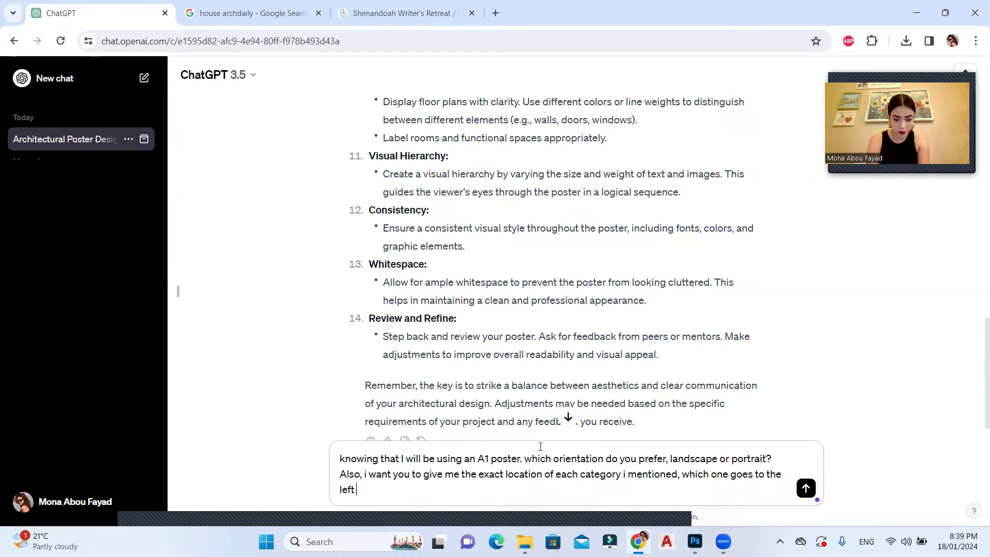
pyautogui.write('and which one goes to the right and where do i put my 3D shots. Also give me color recommendations for the pos')
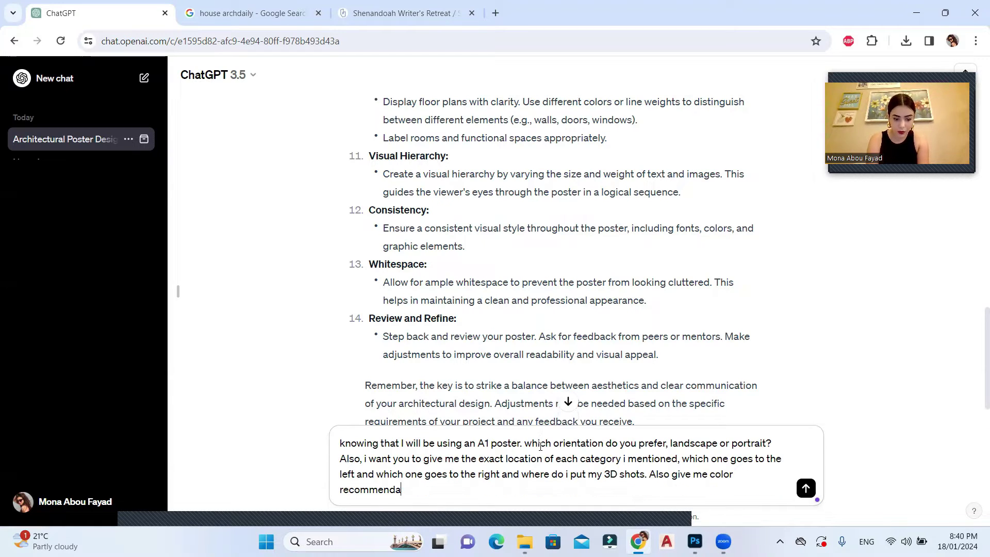
pyautogui.write('ter background and fonts.')
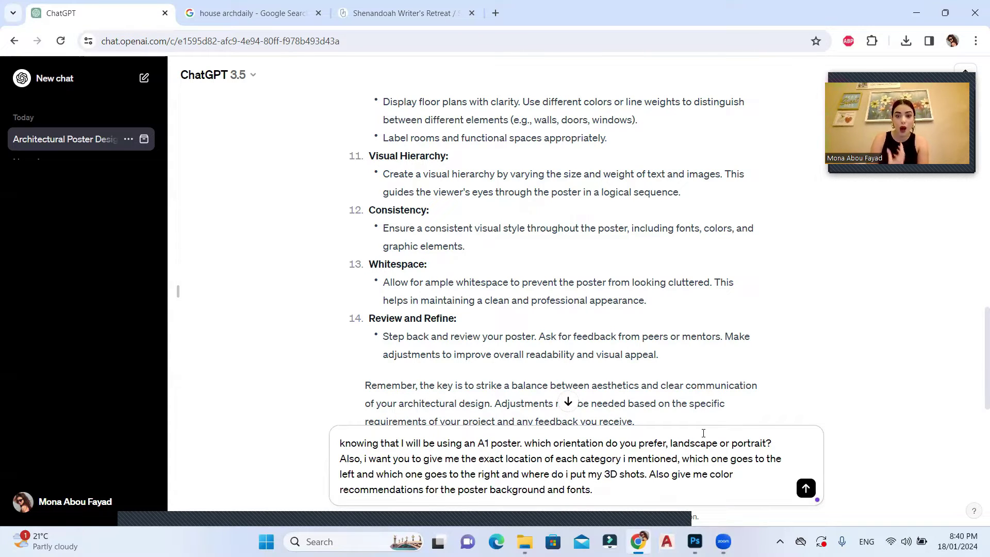
pyautogui.press('Return')
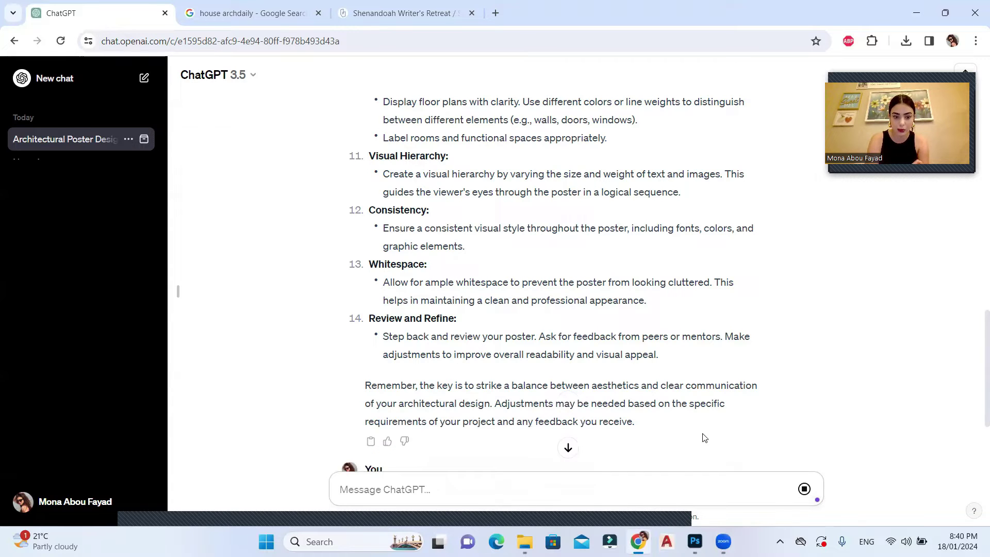
# - Read ChatGPT's reply on the A1 poster's orientation, the exact location of each category, and the background and font recommendations
pyautogui.scroll(-10, 645, 413)
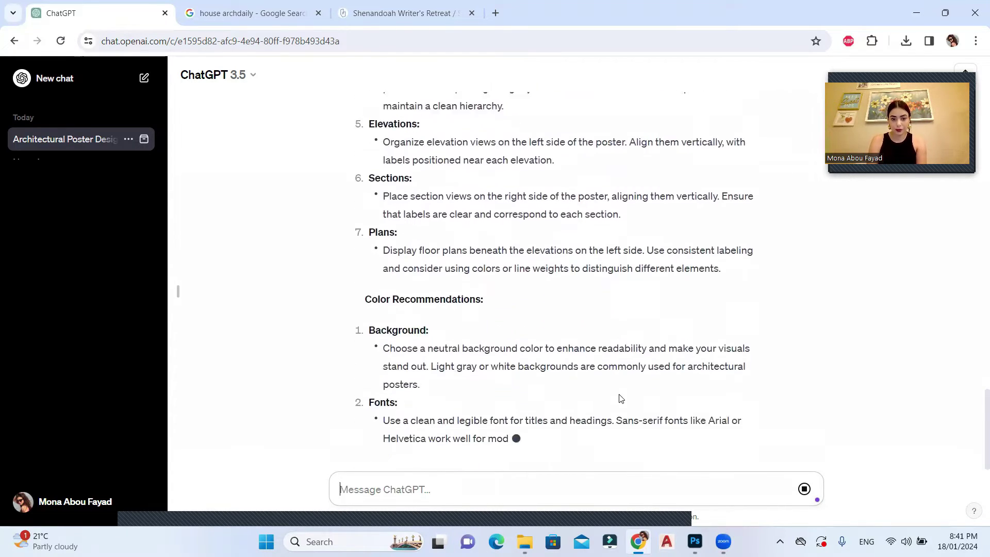
pyautogui.scroll(2, 637, 334)
pyautogui.scroll(10, 636, 334)
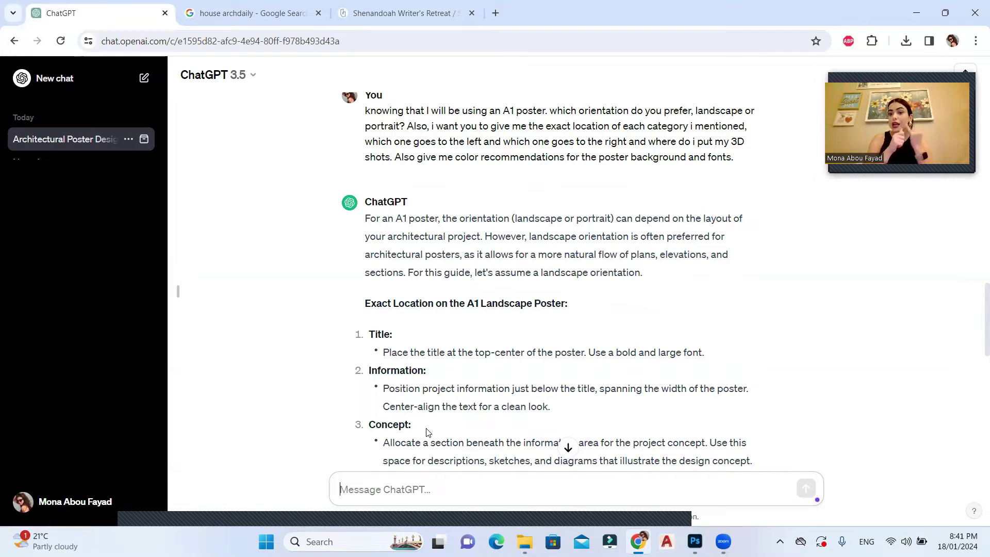
pyautogui.scroll(-2, 633, 298)
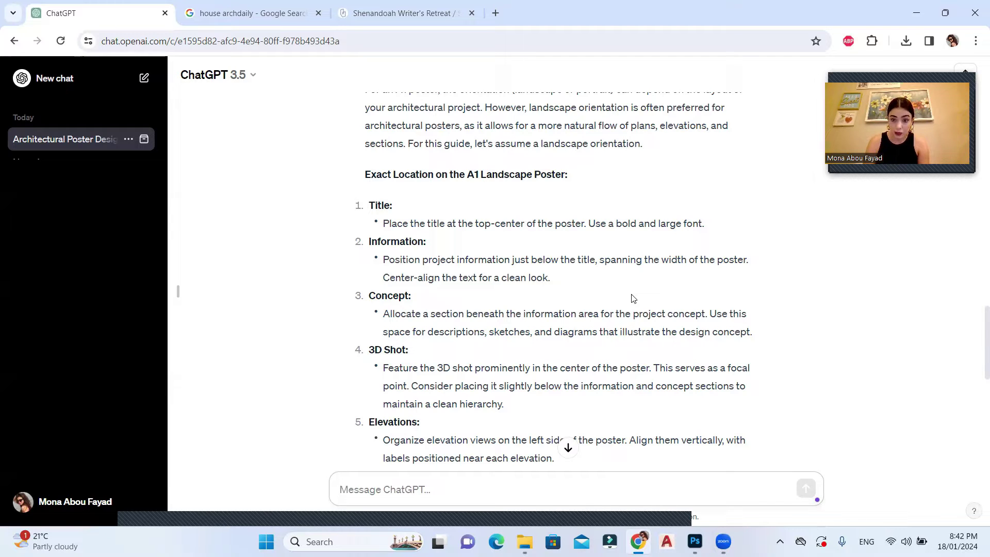
pyautogui.scroll(-2, 634, 299)
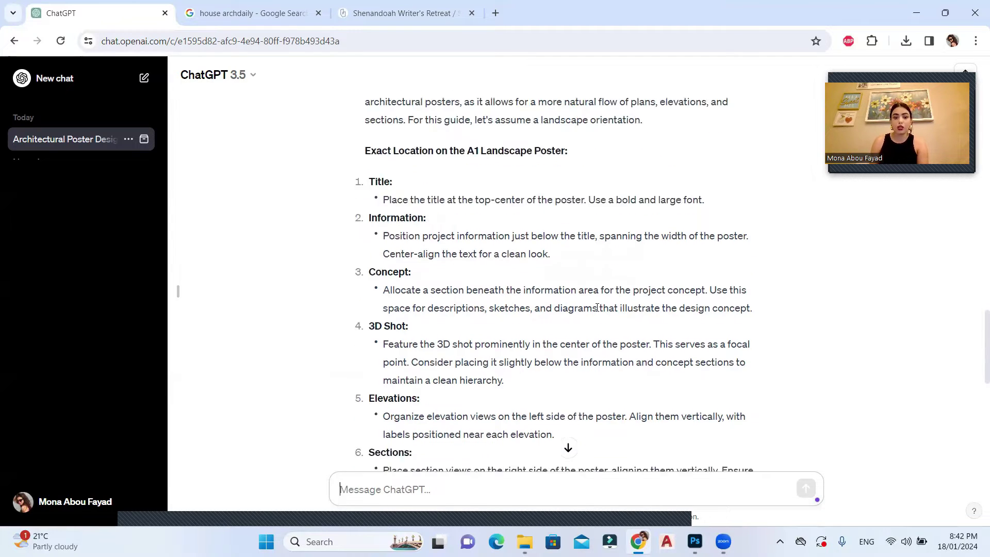
pyautogui.scroll(-2, 604, 301)
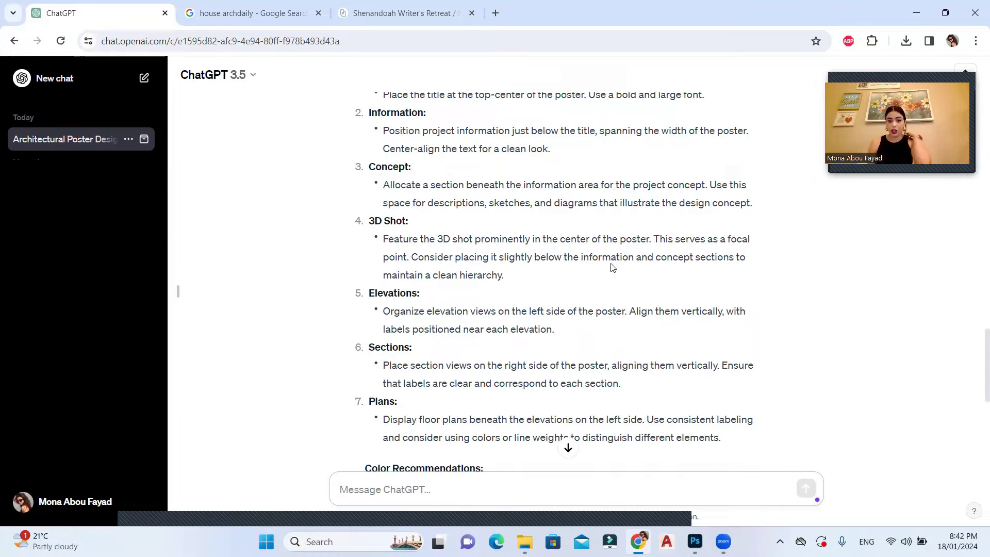
pyautogui.scroll(-2, 647, 330)
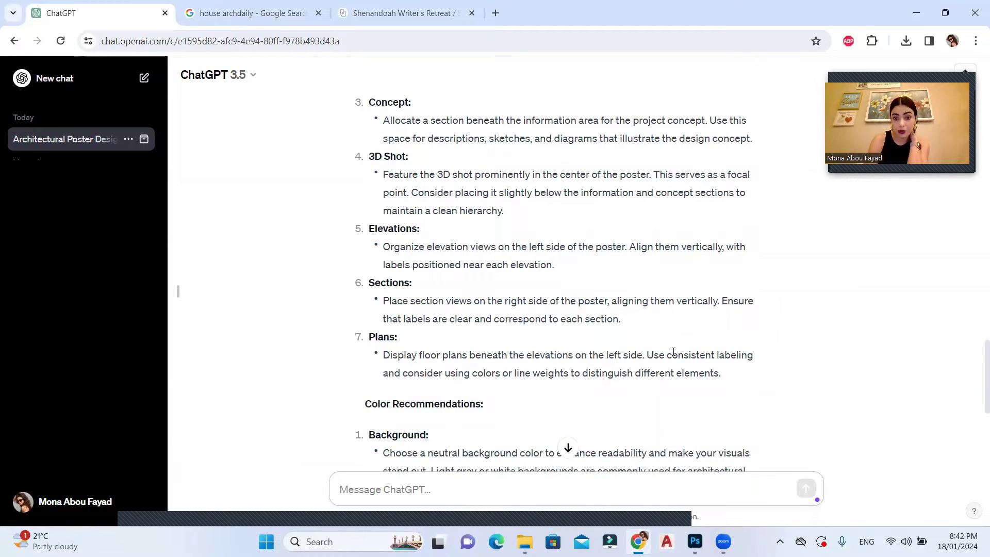
pyautogui.scroll(-2, 645, 330)
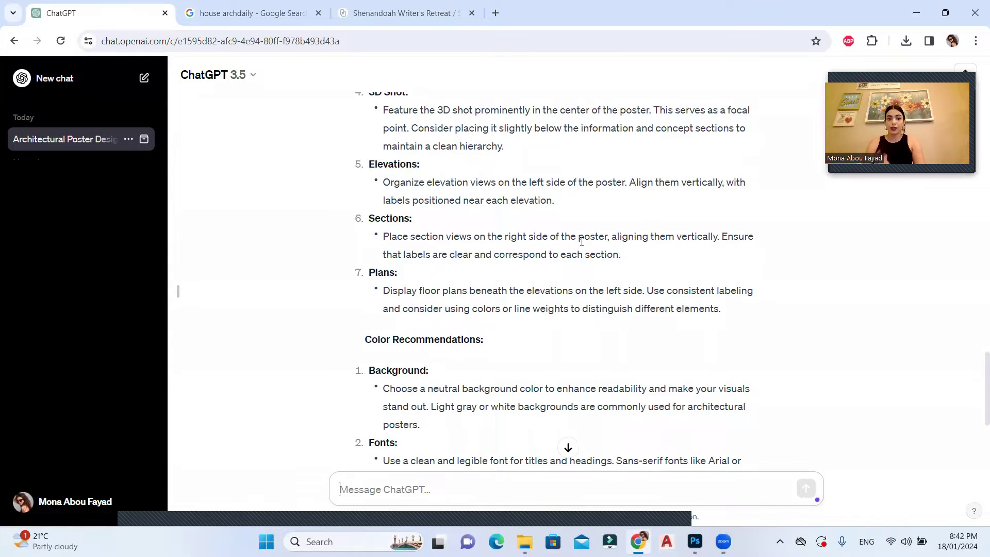
pyautogui.scroll(-2, 581, 241)
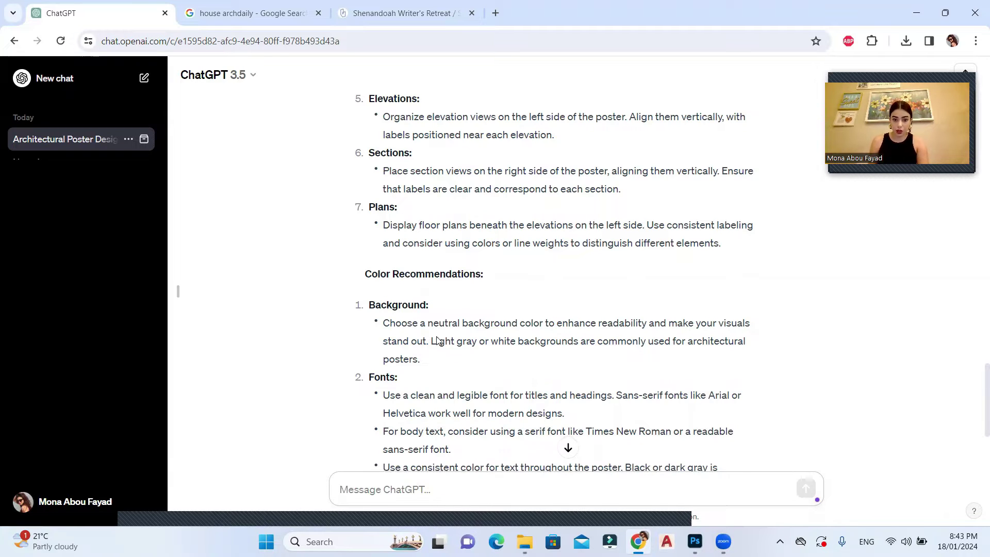
pyautogui.scroll(-4, 437, 350)
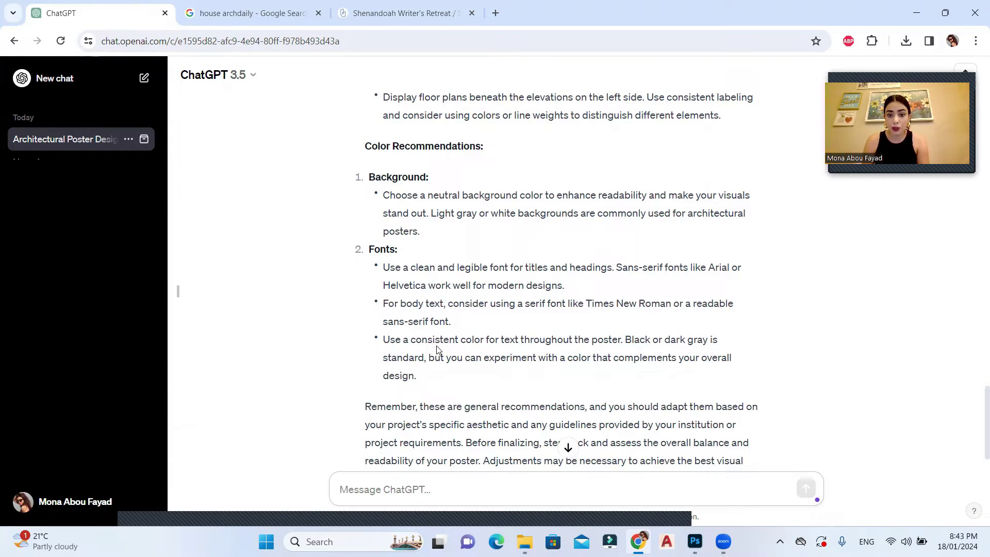
pyautogui.scroll(5, 438, 350)
pyautogui.scroll(-5, 437, 350)
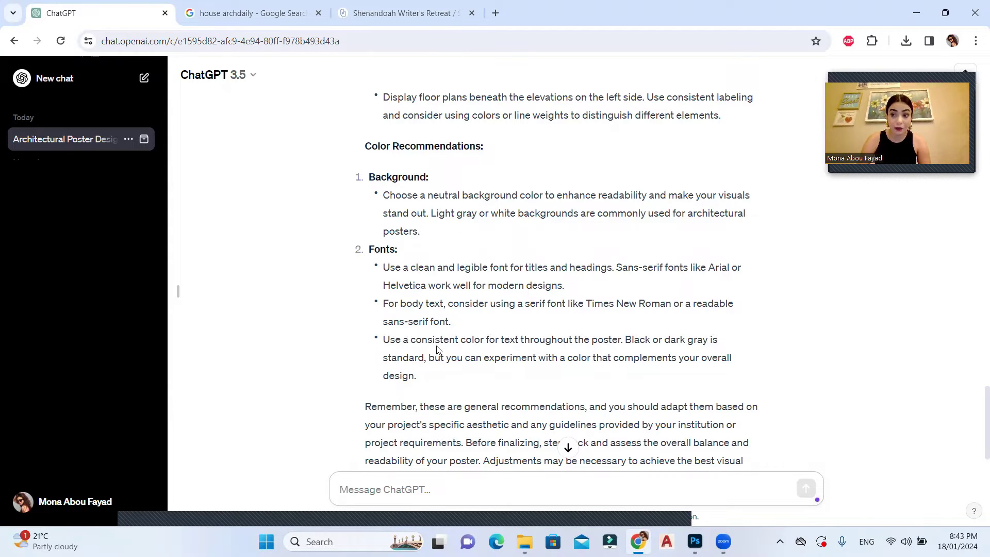
pyautogui.scroll(5, 438, 350)
# - Switch to Photoshop and create a landscape A1 document, 841 x 594 mm at 150 pixels/inch with a white background
pyautogui.hotkey('alt', 'Tab')
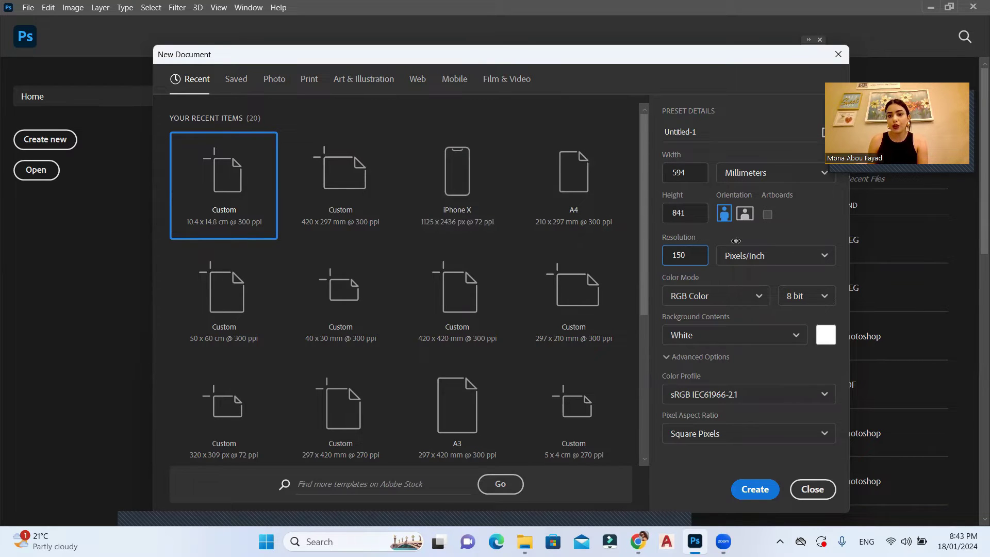
pyautogui.click(744, 213)
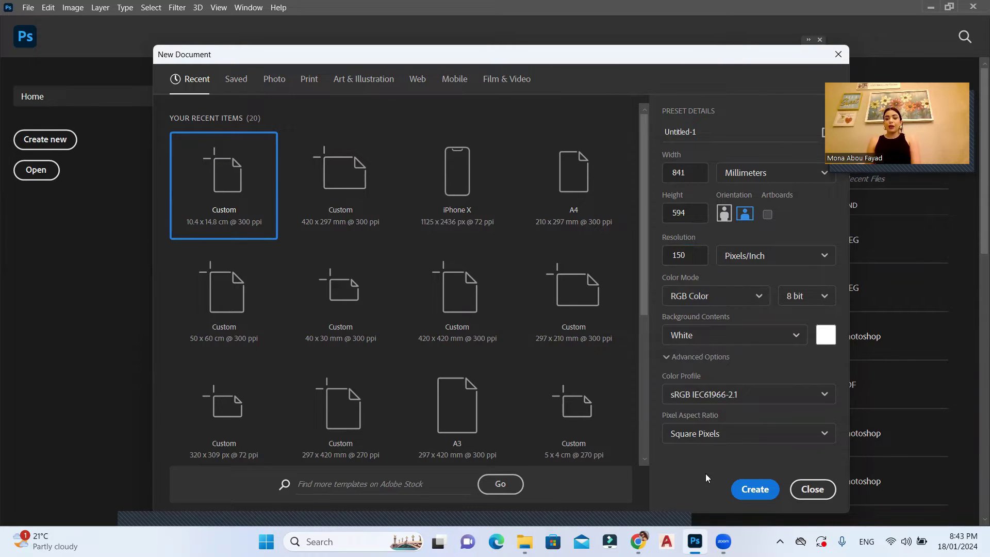
pyautogui.click(763, 496)
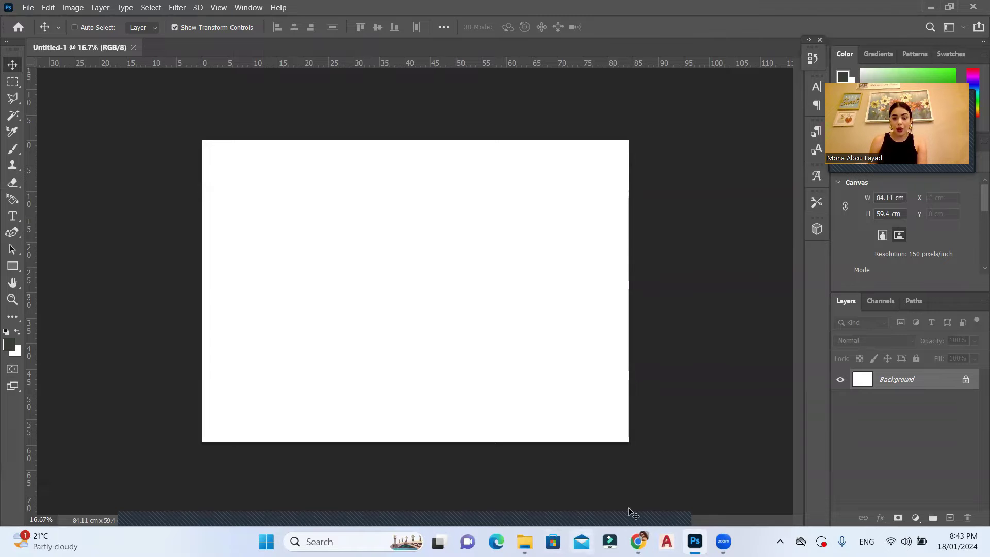
# - Return to ChatGPT and review the placement list and the recommended background color for the poster
pyautogui.click(638, 541)
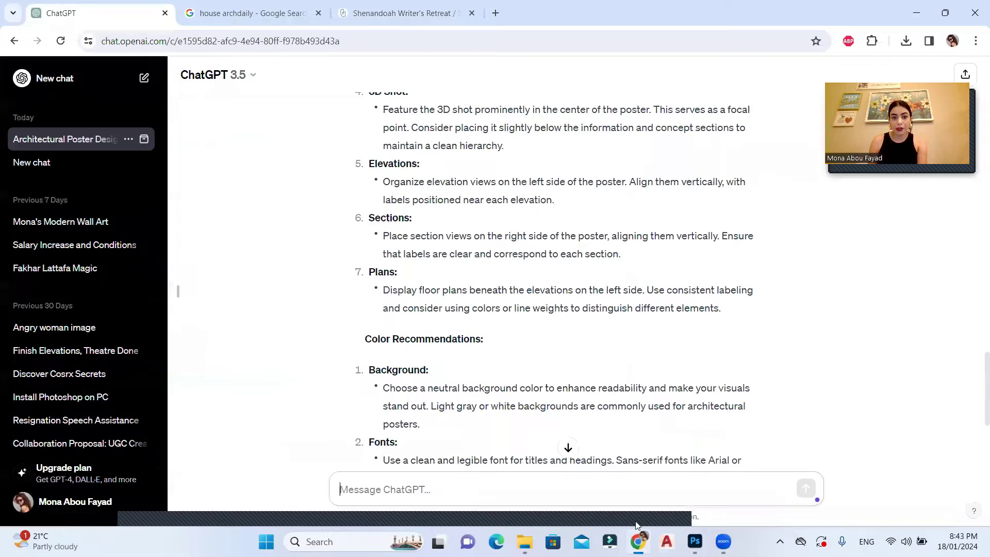
pyautogui.scroll(4, 562, 361)
pyautogui.scroll(1, 559, 361)
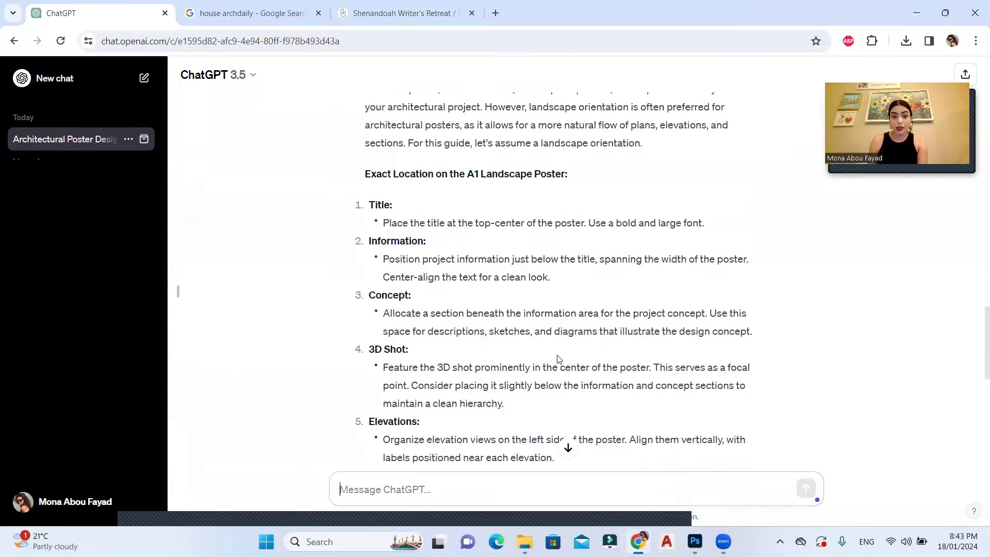
pyautogui.scroll(-1, 558, 359)
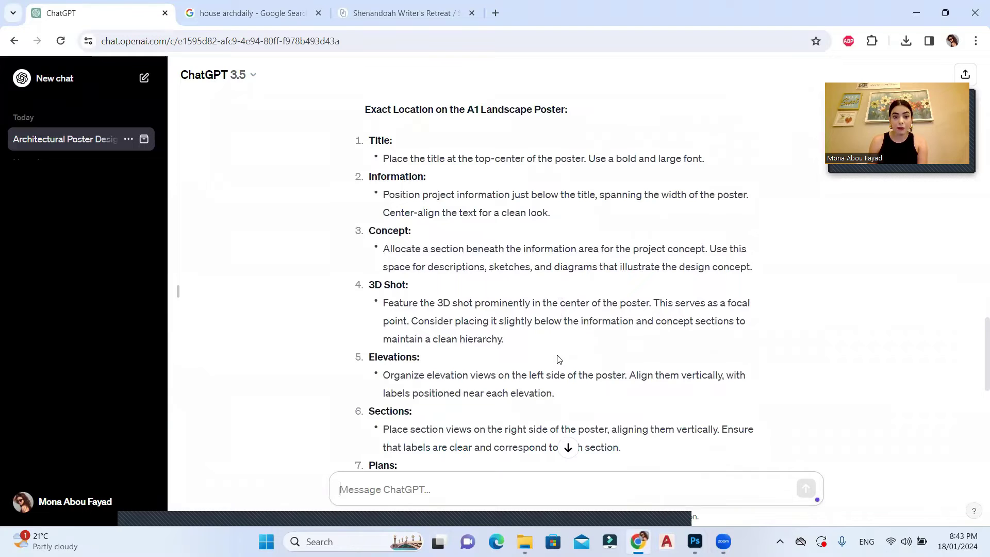
pyautogui.scroll(-3, 559, 356)
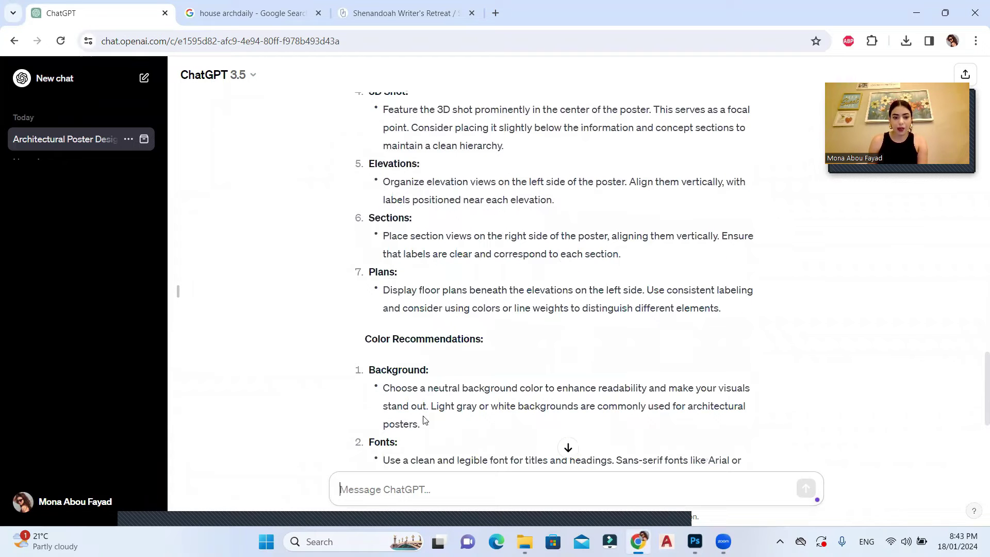
pyautogui.scroll(-1, 420, 392)
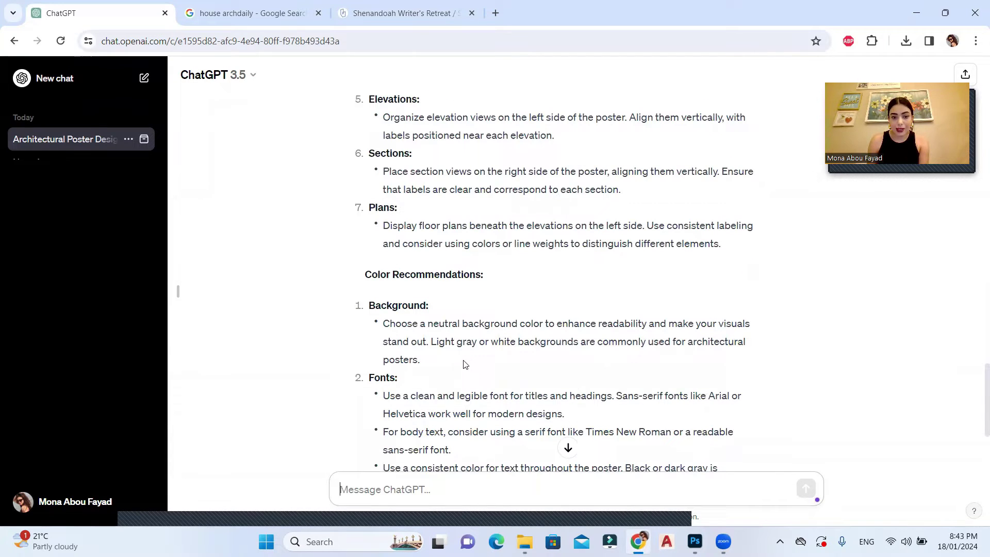
# - Back in Photoshop, add a new layer and fill the whole canvas with a very light gray using the Paint Bucket
pyautogui.click(945, 9)
pyautogui.click(933, 81)
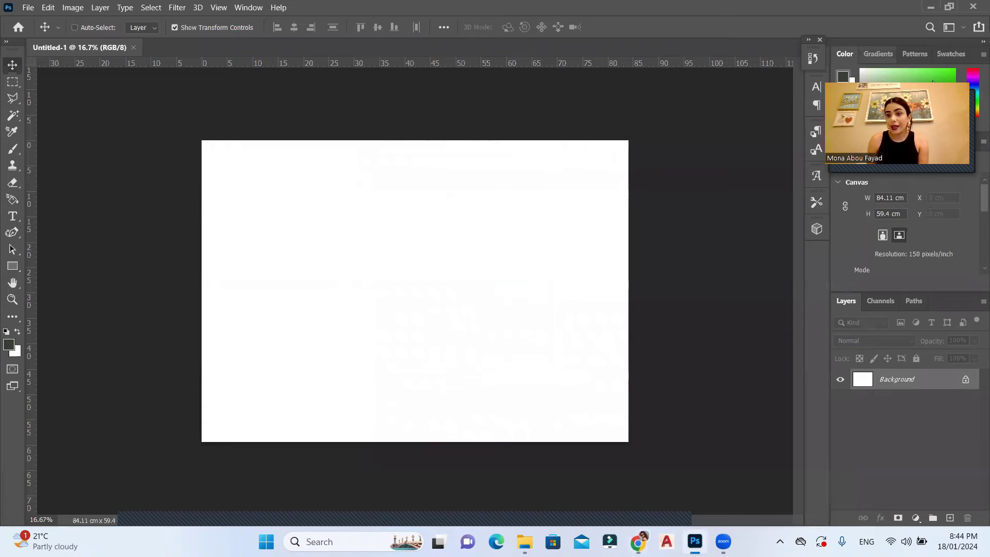
pyautogui.moveTo(924, 150); pyautogui.dragTo(932, 234)
pyautogui.click(862, 80)
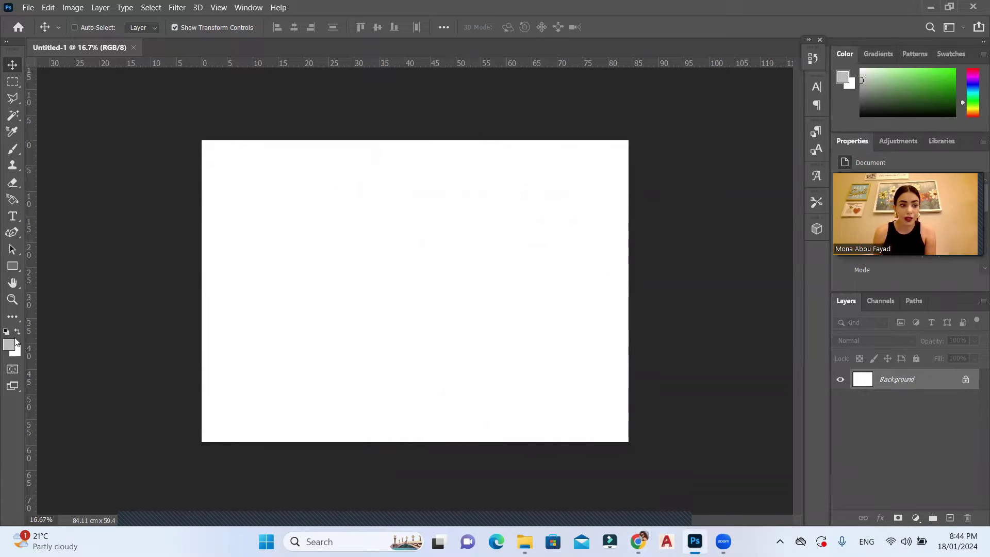
pyautogui.click(9, 318)
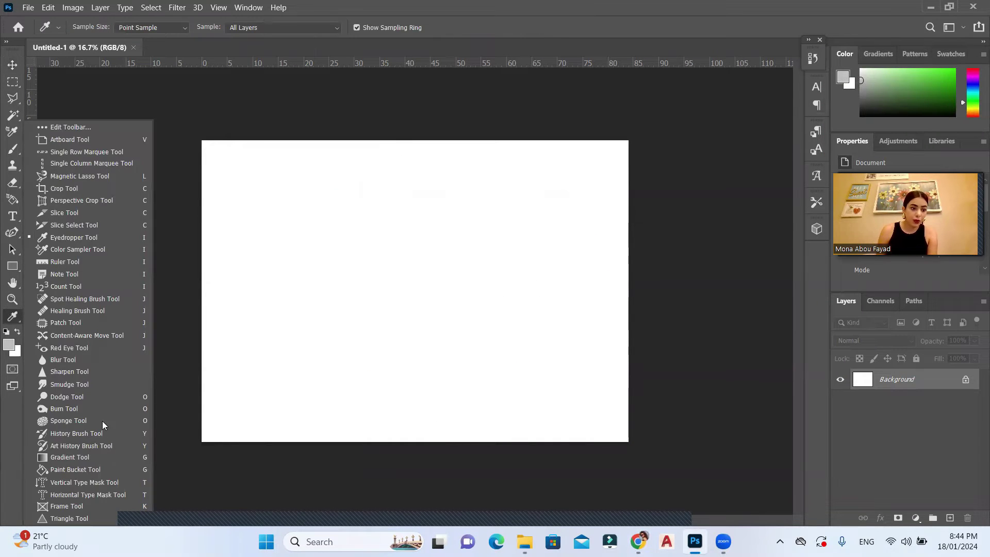
pyautogui.click(77, 470)
pyautogui.click(950, 519)
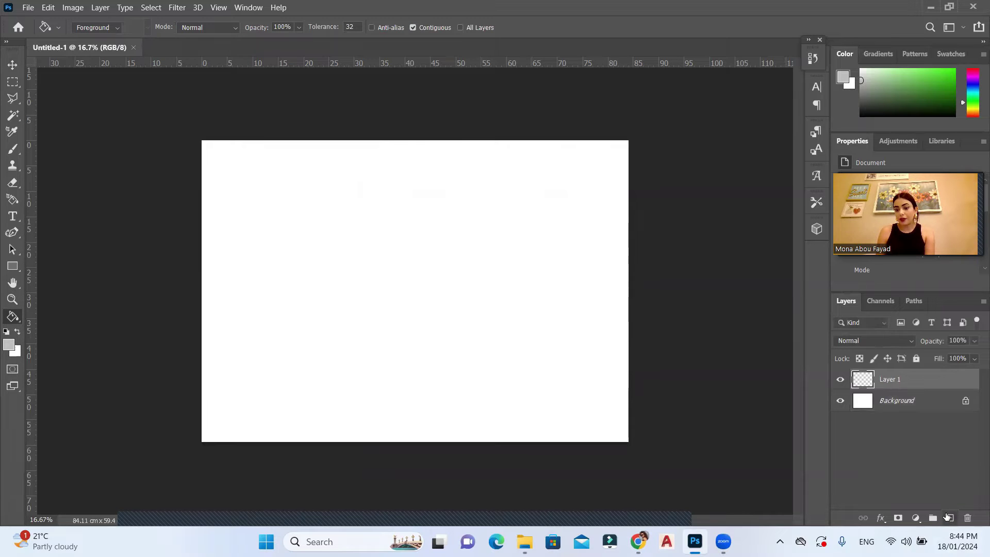
pyautogui.click(431, 256)
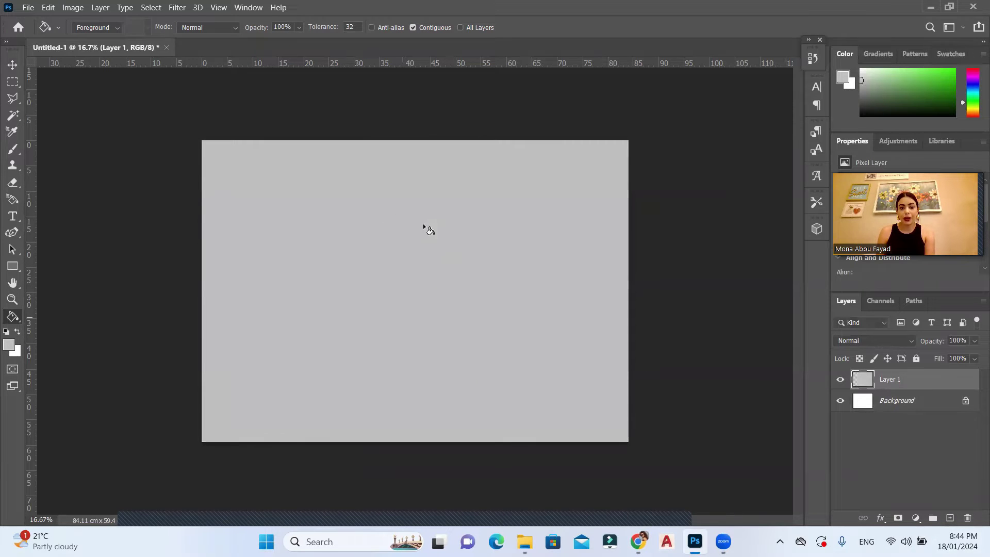
pyautogui.click(861, 76)
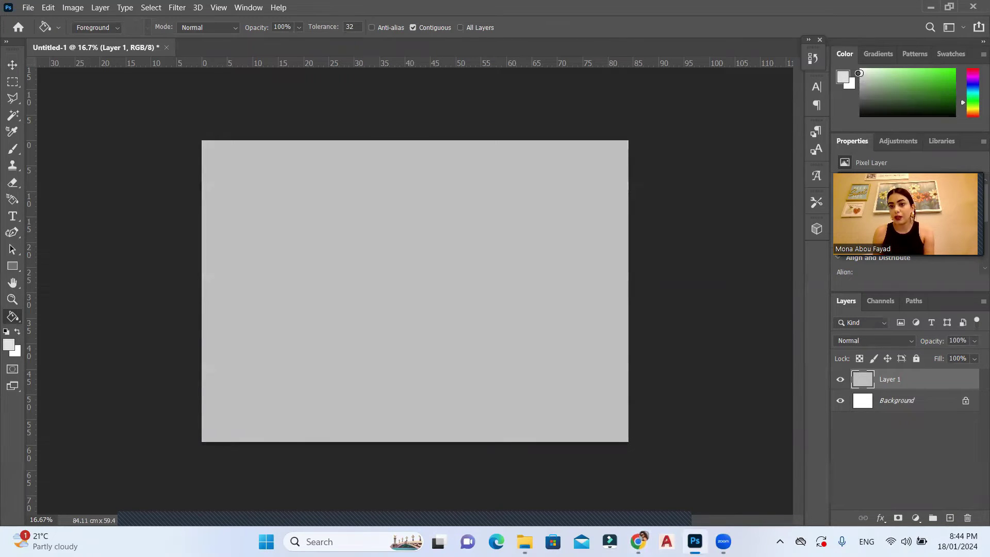
pyautogui.click(533, 207)
# - Rename the gray-filled layer "background" and lock it completely
pyautogui.doubleClick(888, 380)
pyautogui.write('background')
pyautogui.press('Return')
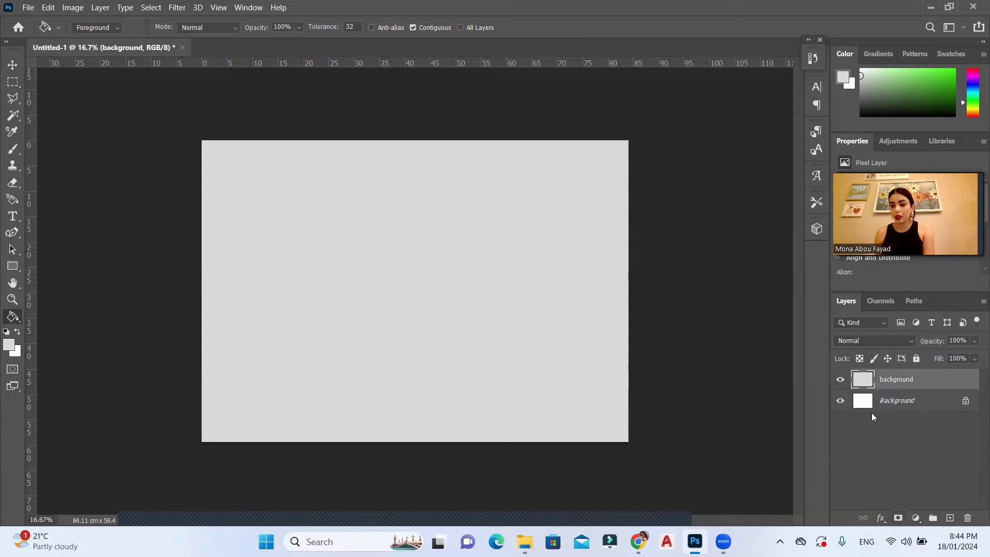
pyautogui.click(917, 360)
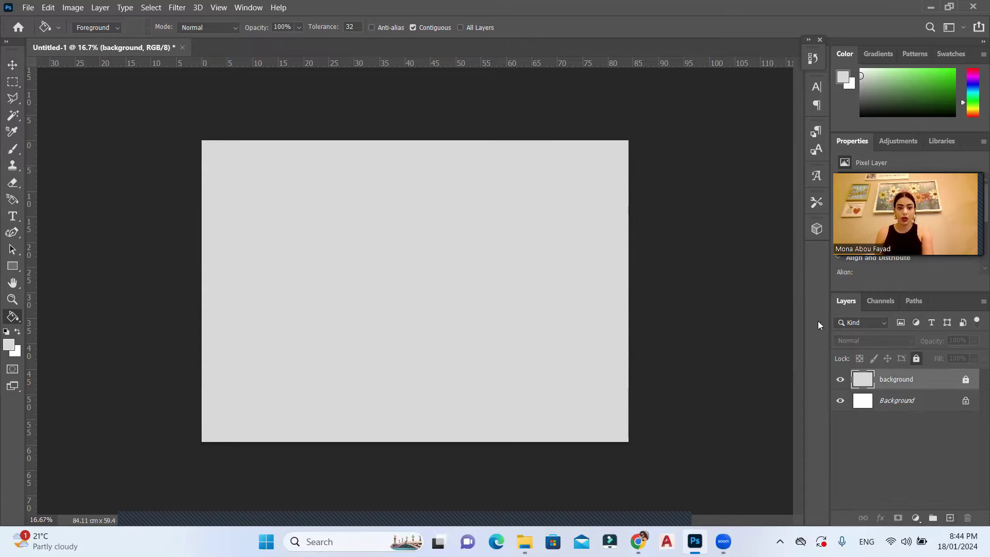
# - Check the title placement advice in ChatGPT, and copy the project title "Shenandoah Writer's Retreat / SCHAUM/SHIEH" from the ArchDaily page
pyautogui.click(638, 542)
pyautogui.scroll(6, 528, 289)
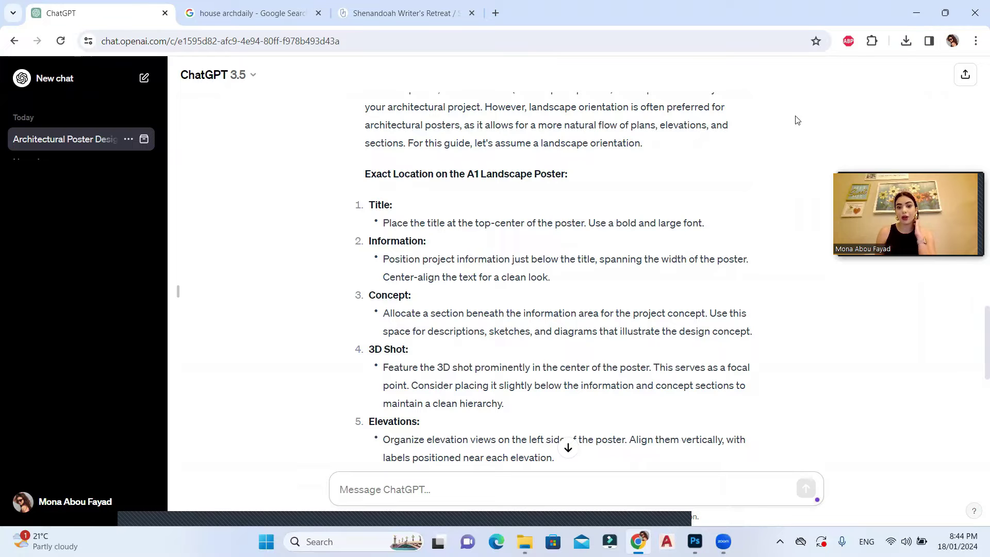
pyautogui.click(367, 17)
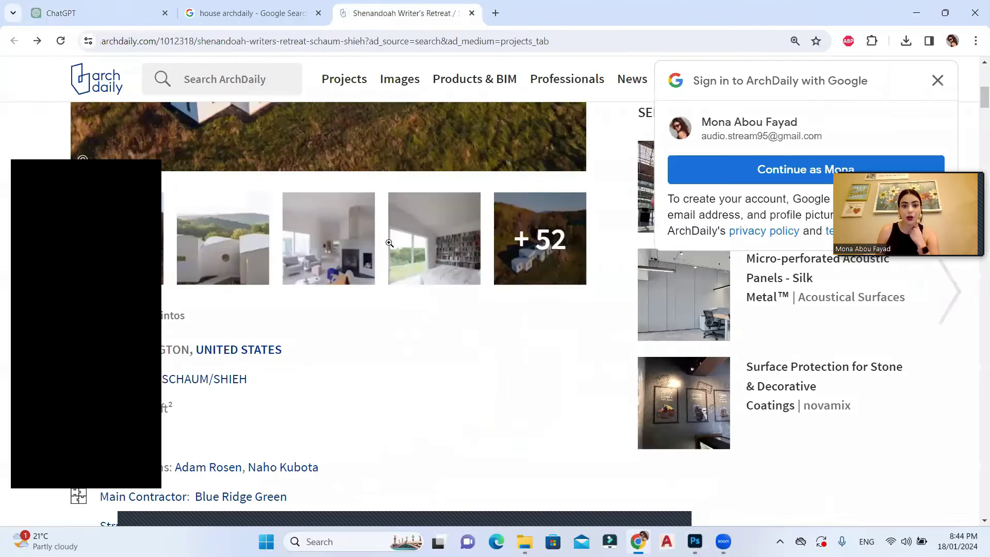
pyautogui.scroll(5, 389, 244)
pyautogui.scroll(3, 389, 247)
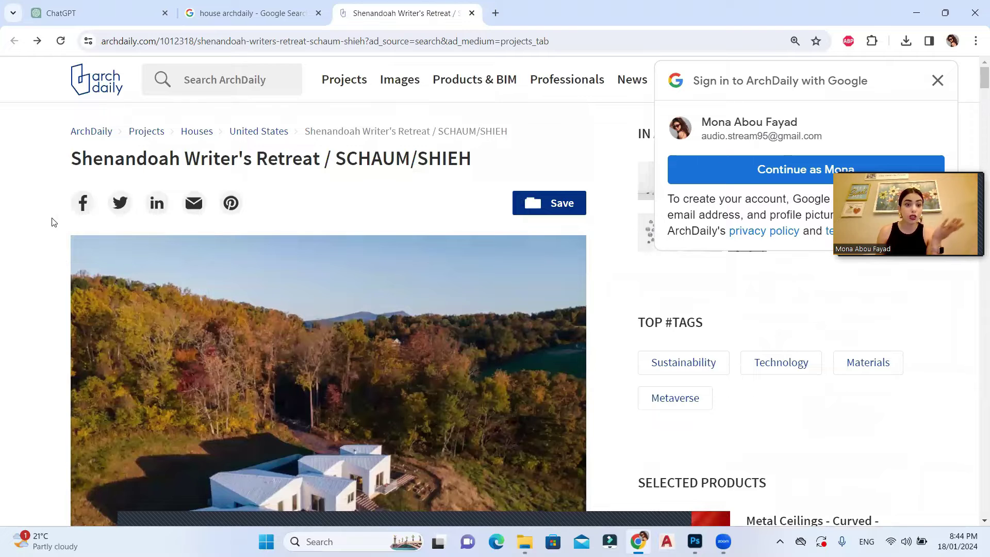
pyautogui.moveTo(72, 153); pyautogui.dragTo(470, 155)
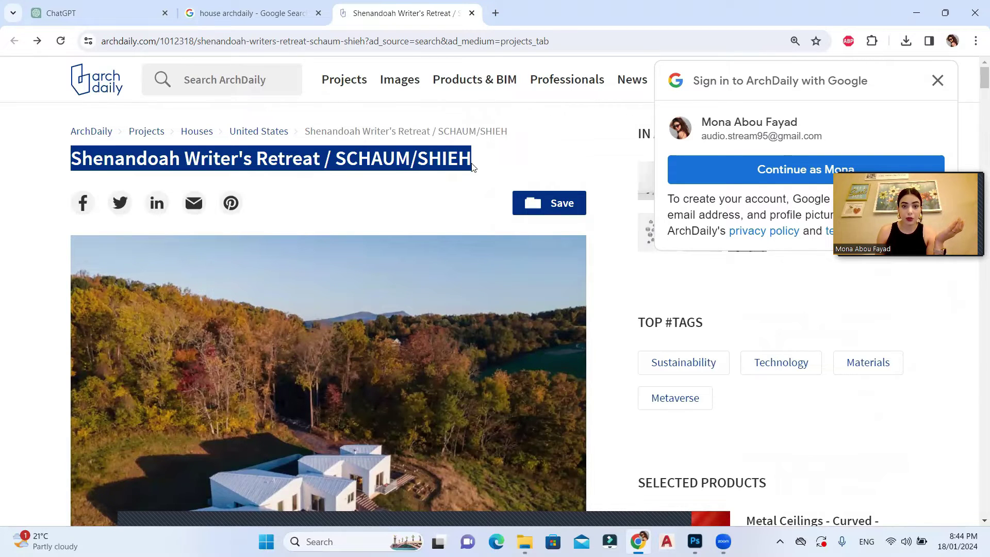
pyautogui.rightClick(460, 156)
pyautogui.click(479, 170)
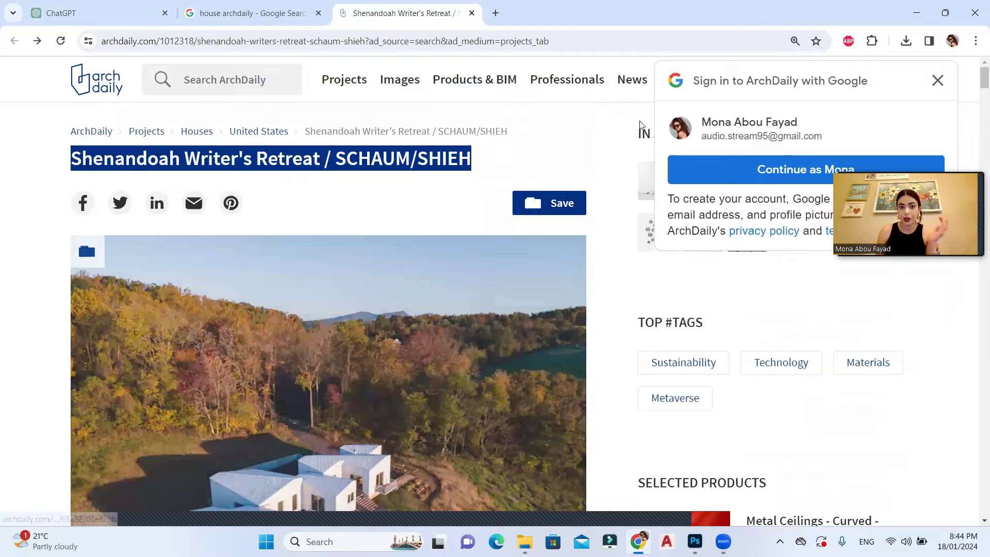
# - In Photoshop, create a text box about 65 cm wide and 10 cm high at the poster's top center, and paste the title in black
pyautogui.click(917, 12)
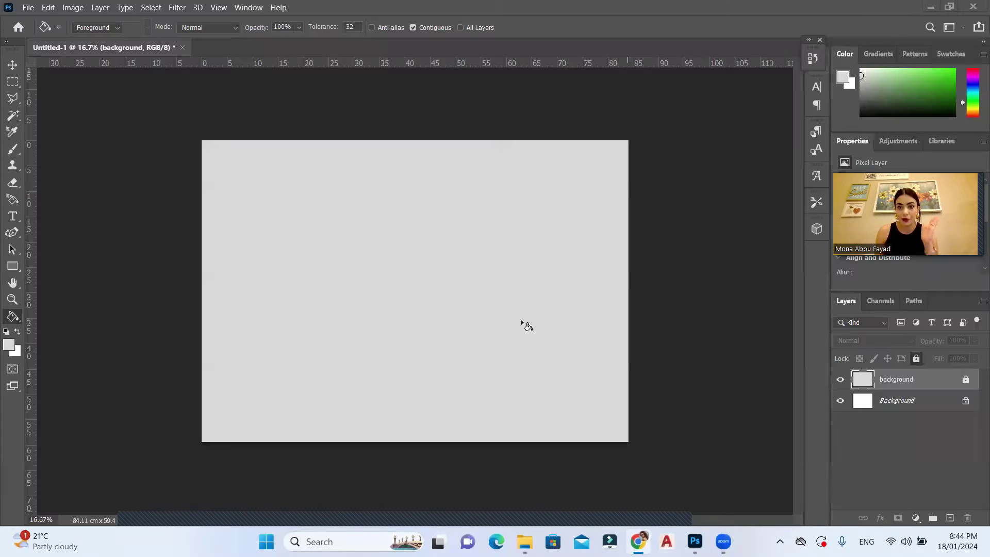
pyautogui.click(12, 217)
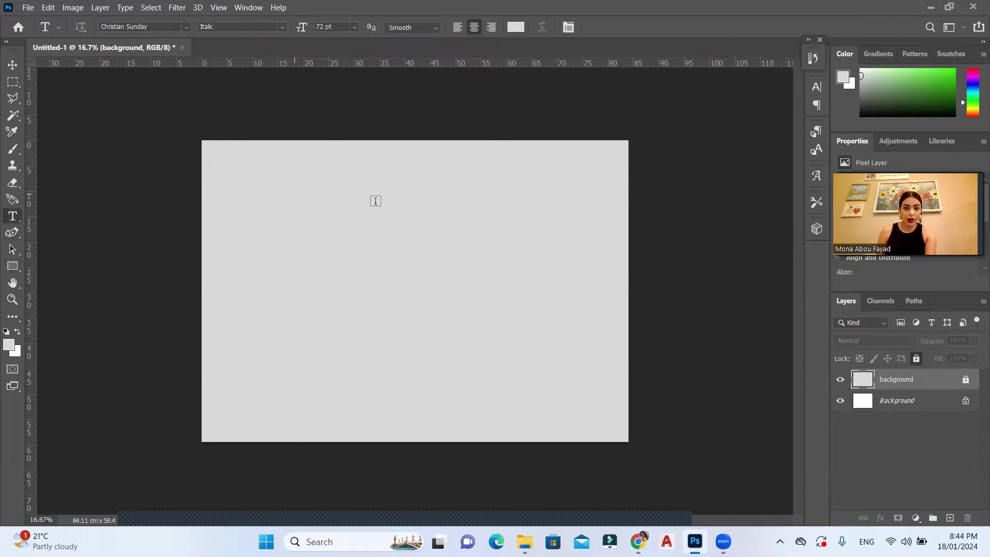
pyautogui.moveTo(304, 151); pyautogui.dragTo(539, 174)
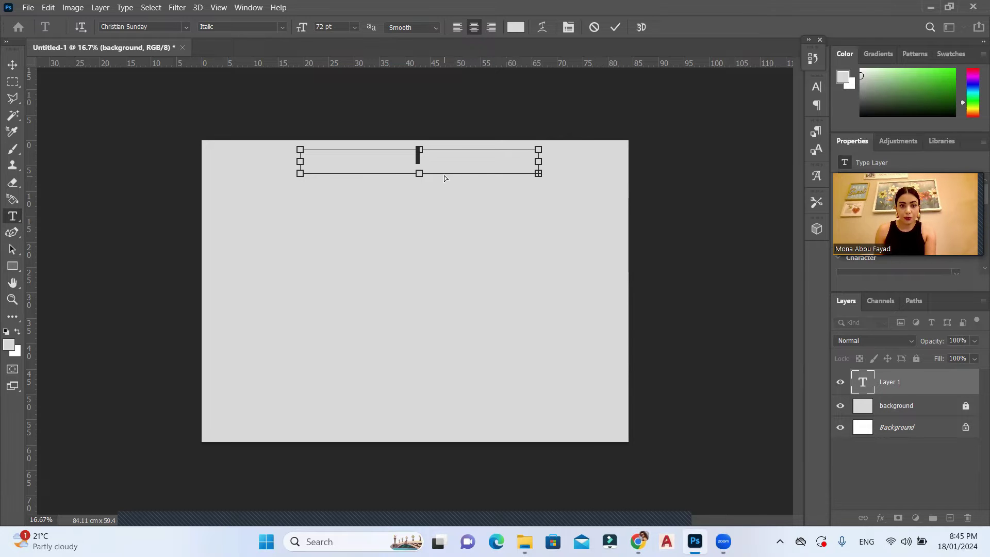
pyautogui.moveTo(539, 173); pyautogui.dragTo(590, 201)
pyautogui.moveTo(301, 175); pyautogui.dragTo(256, 171)
pyautogui.click(860, 116)
pyautogui.hotkey('ctrl', 'v')
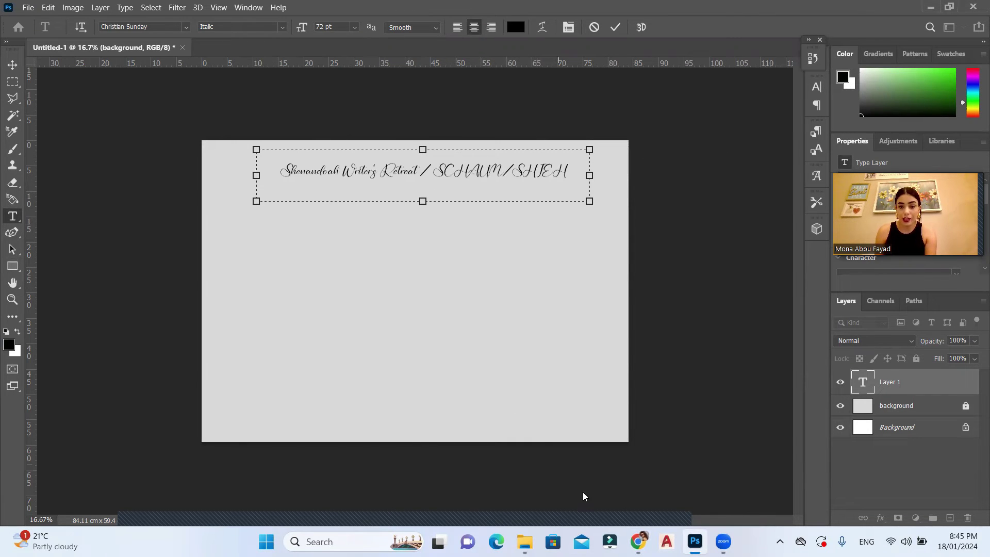
# - Switch to ChatGPT in the browser and examine its font recommendations for titles and headings
pyautogui.click(638, 541)
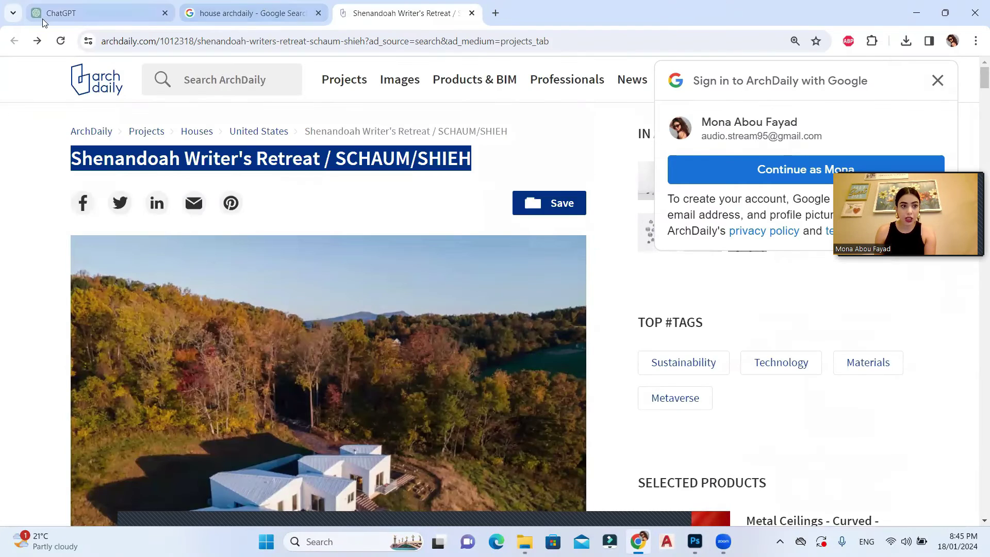
pyautogui.click(56, 13)
pyautogui.scroll(-10, 484, 358)
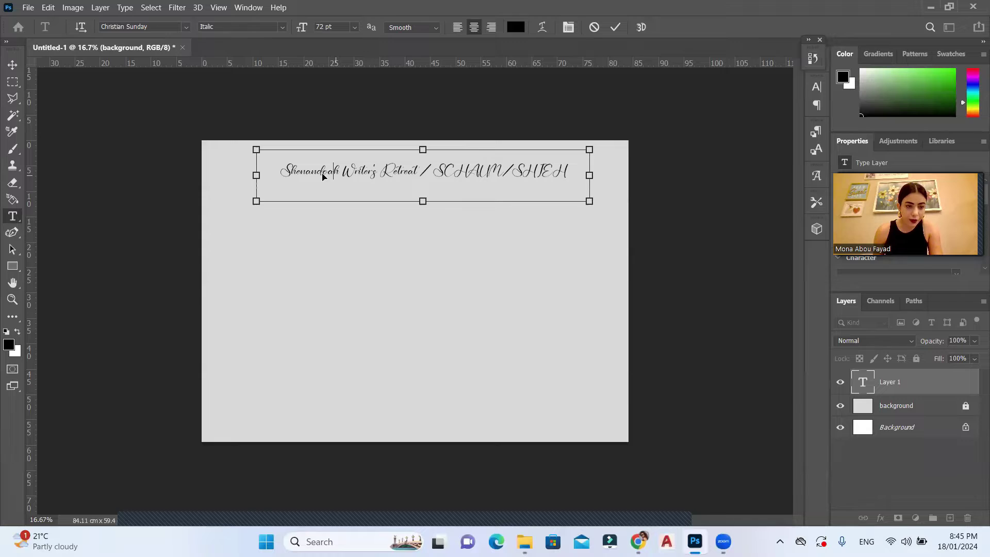
# - Back in Photoshop, try to set the whole poster title in the Helvetica font
pyautogui.hotkey('ctrl', 'a')
pyautogui.click(135, 25)
pyautogui.write('Helvetic')
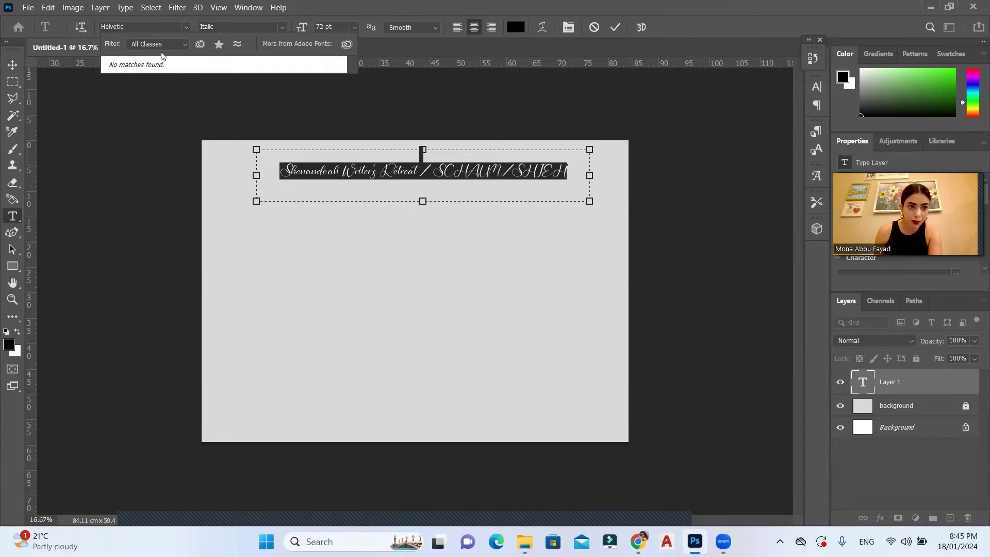
pyautogui.press('BackSpace')
pyautogui.press('BackSpace')
pyautogui.press('BackSpace')
pyautogui.press('BackSpace')
pyautogui.press('BackSpace')
pyautogui.press('BackSpace')
pyautogui.press('BackSpace')
pyautogui.press('BackSpace')
# - Recheck the title font advice in ChatGPT, set the Photoshop title to Arial Bold, and select all of its text
pyautogui.click(639, 542)
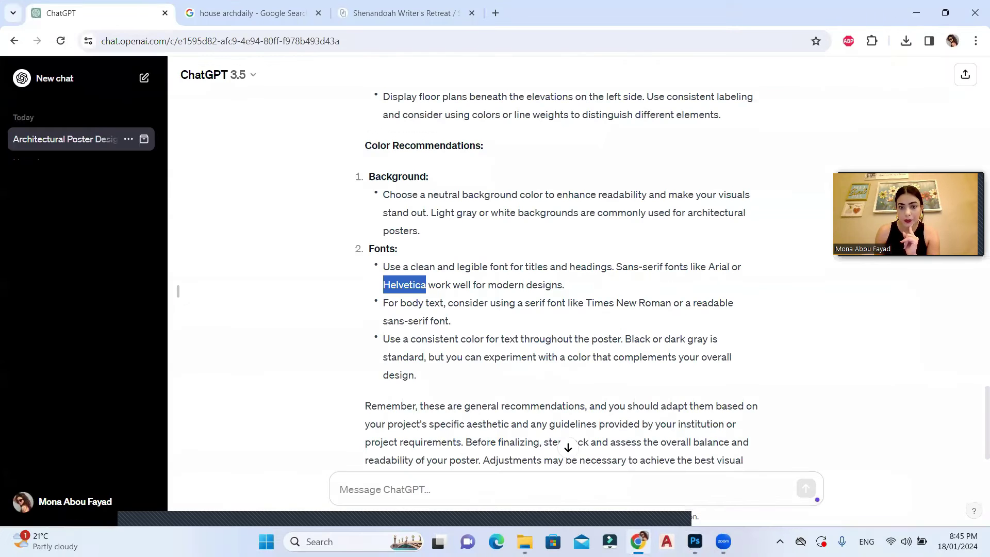
pyautogui.click(695, 542)
pyautogui.click(126, 26)
pyautogui.write('ari')
pyautogui.click(166, 139)
pyautogui.click(456, 172)
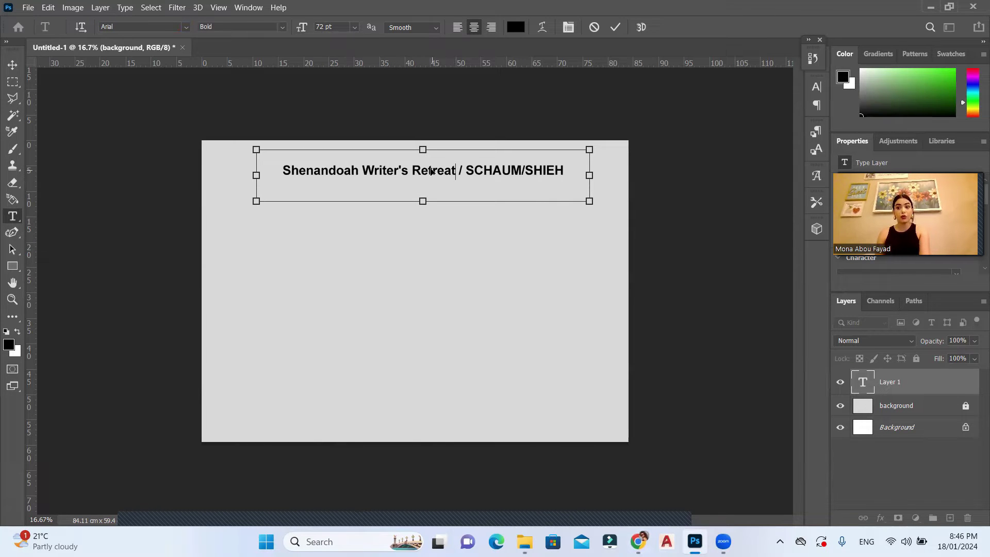
pyautogui.hotkey('ctrl', 'a')
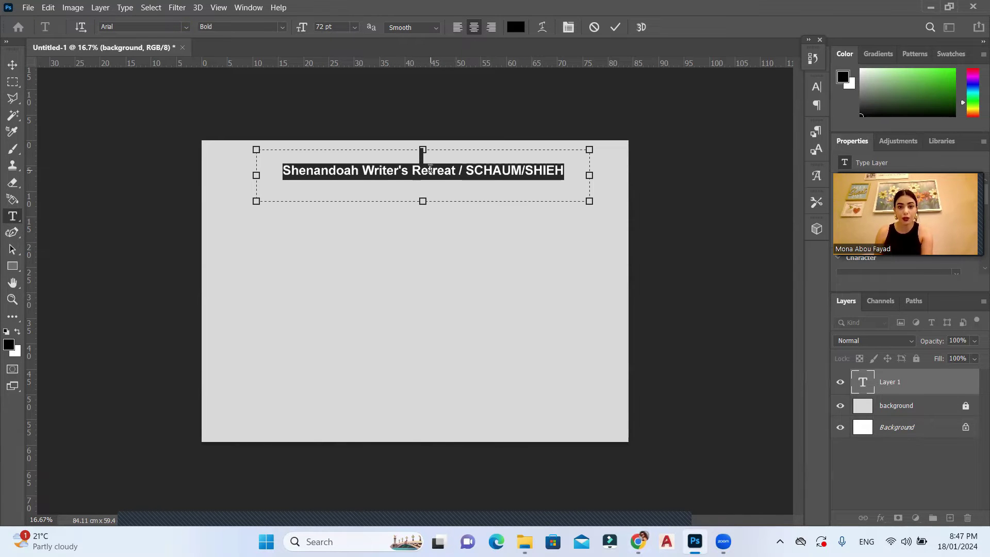